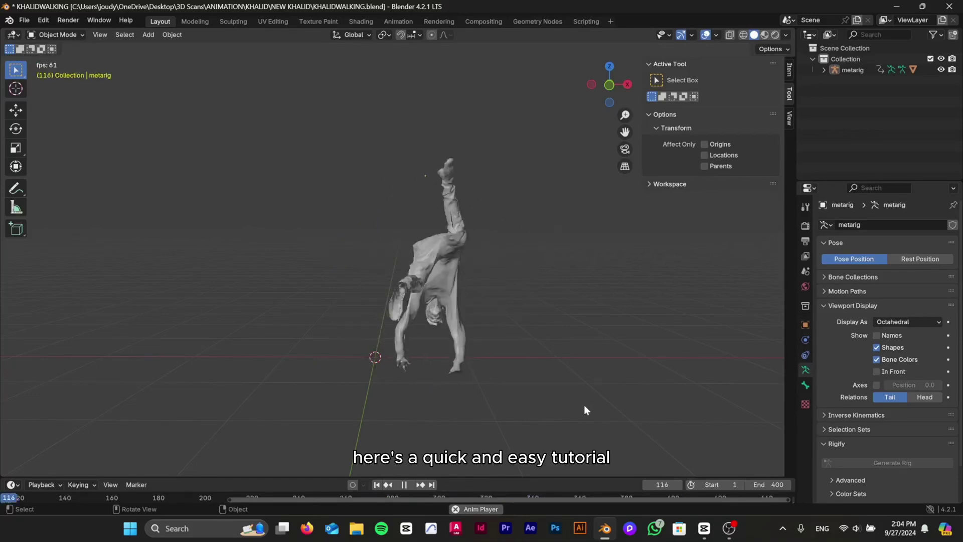
{"action": "middle_click_drag", "start_coordinate": [576, 406], "coordinate": [137, 384]}
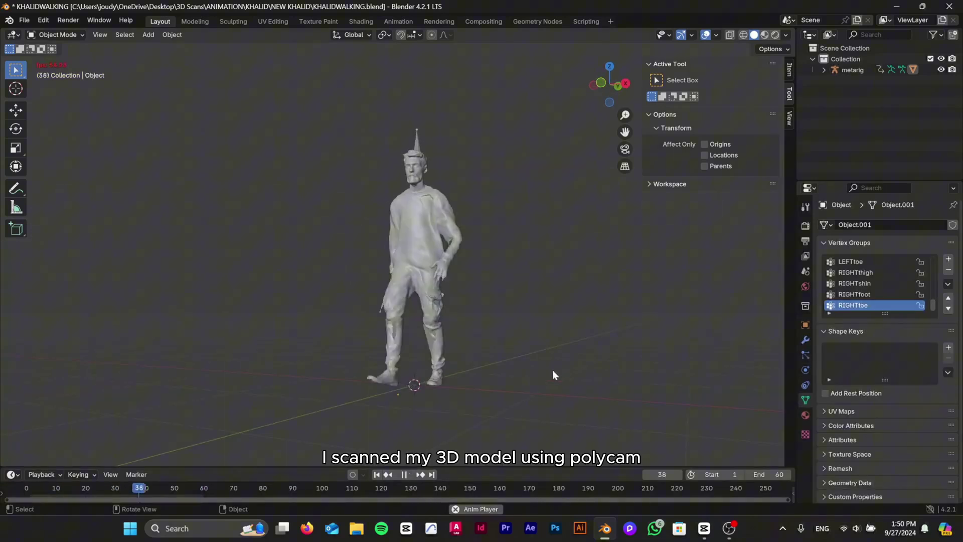
{"action": "middle_click_drag", "start_coordinate": [628, 341], "coordinate": [391, 370]}
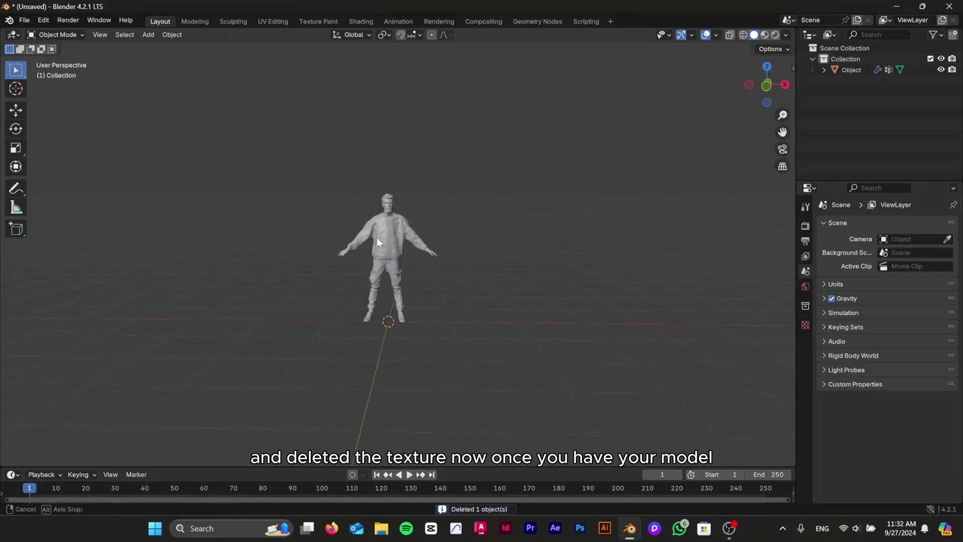
Step: Search the add-on preferences for "RI" and check that Rigify is enabled
{"action": "middle_click_drag", "start_coordinate": [377, 237], "coordinate": [236, 246]}
{"action": "left_click", "coordinate": [44, 20]}
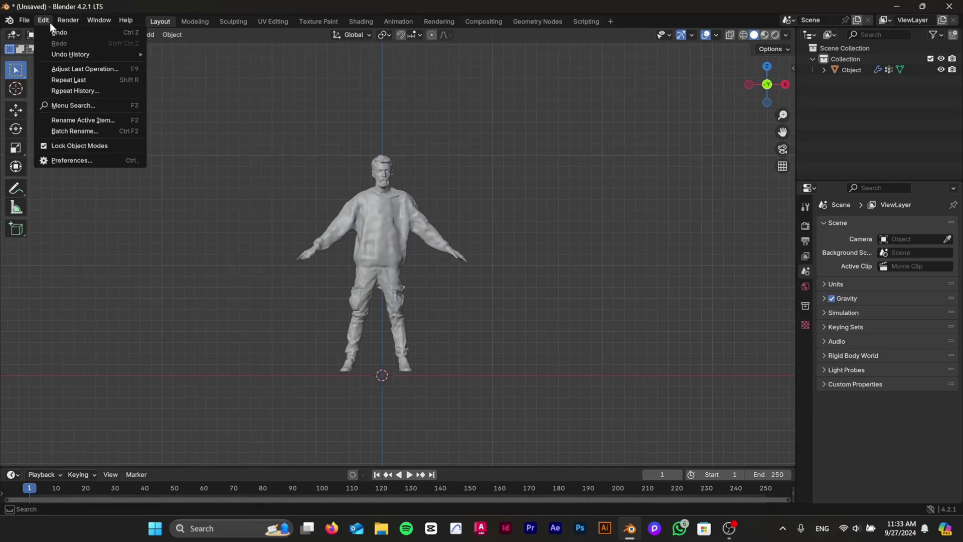
{"action": "left_click", "coordinate": [105, 158]}
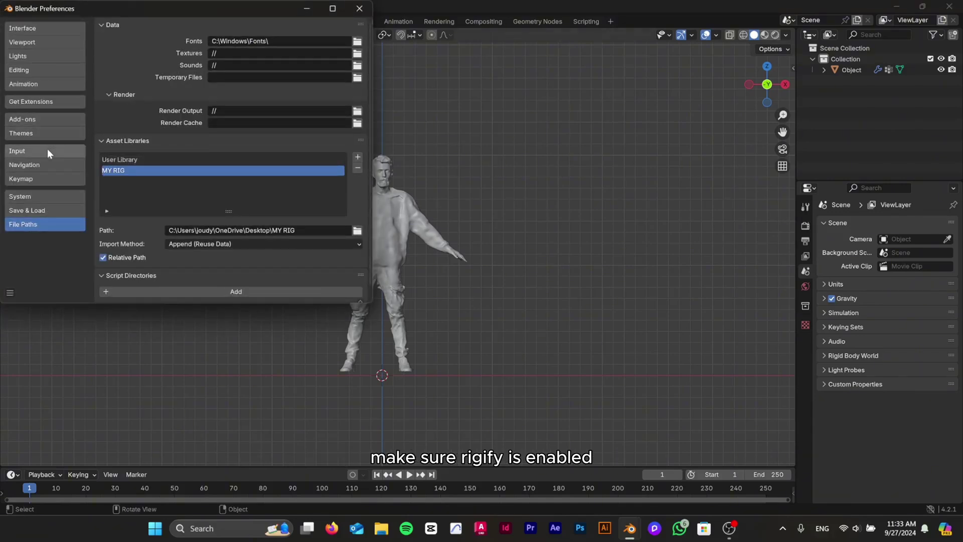
{"action": "left_click", "coordinate": [39, 121]}
{"action": "type", "text": "RI"}
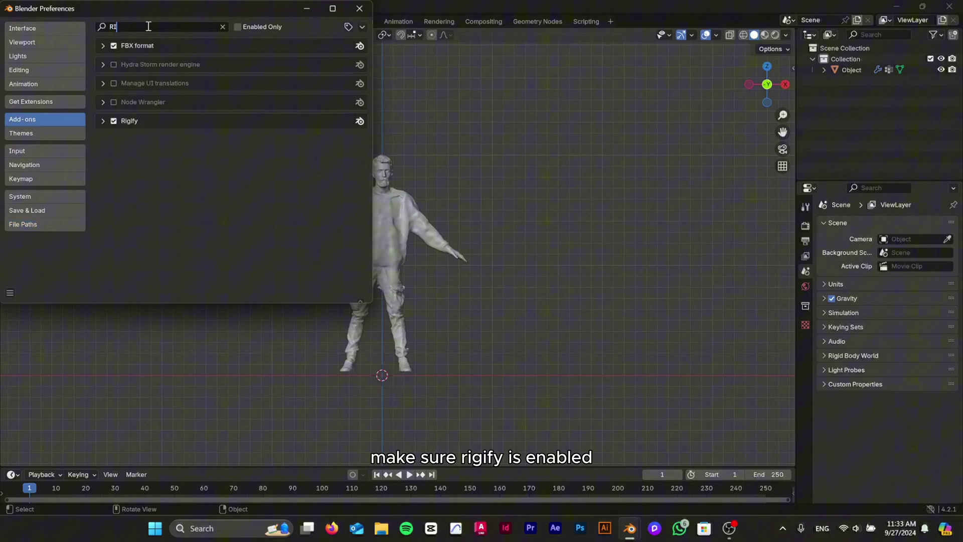
{"action": "left_click", "coordinate": [303, 9]}
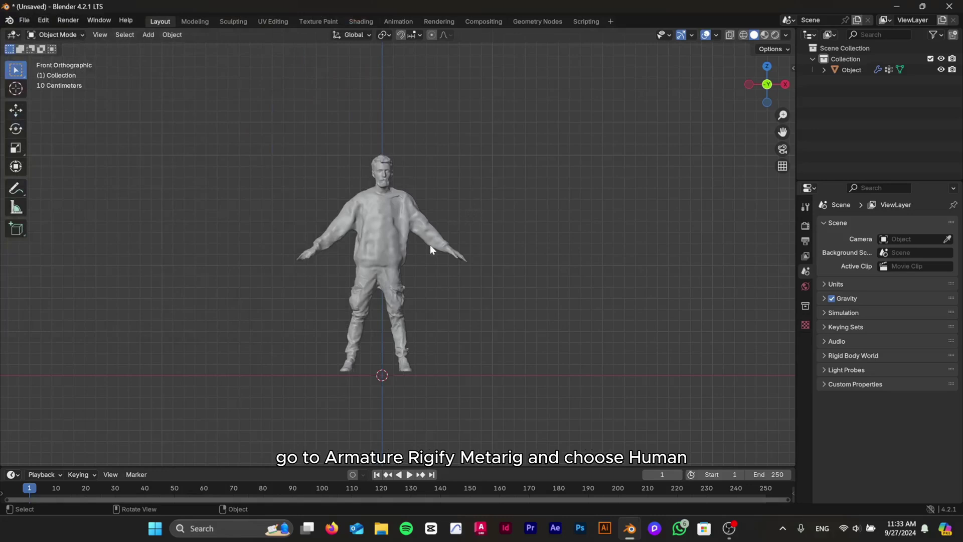
Step: Add a Rigify Human meta-rig armature to the scene with the scanned character
{"action": "key", "text": "shift+a"}
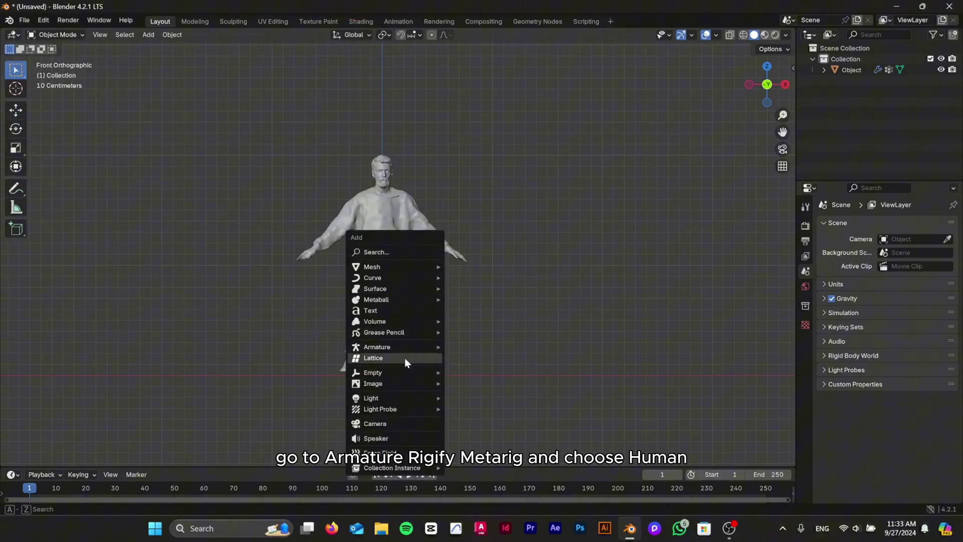
{"action": "mouse_move", "coordinate": [405, 349]}
{"action": "mouse_move", "coordinate": [467, 357]}
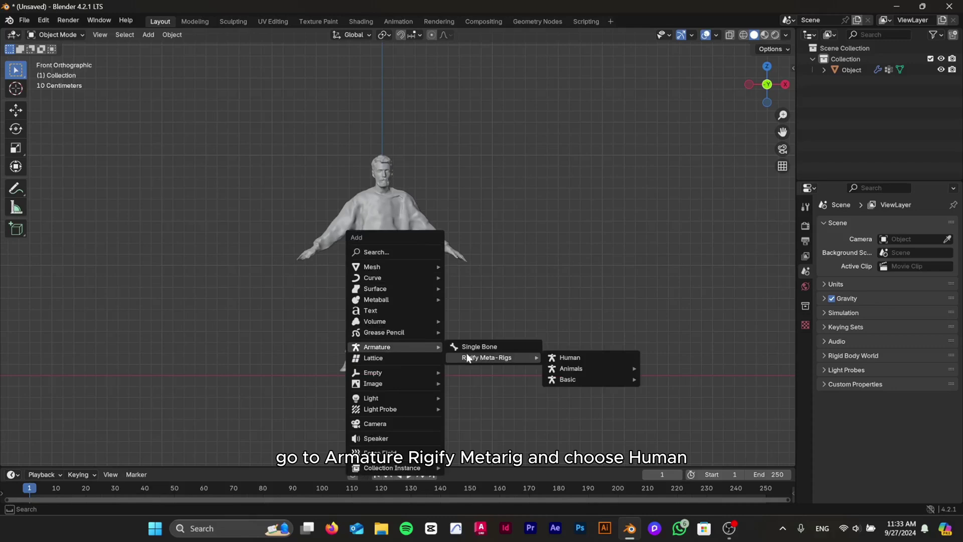
{"action": "left_click", "coordinate": [557, 359]}
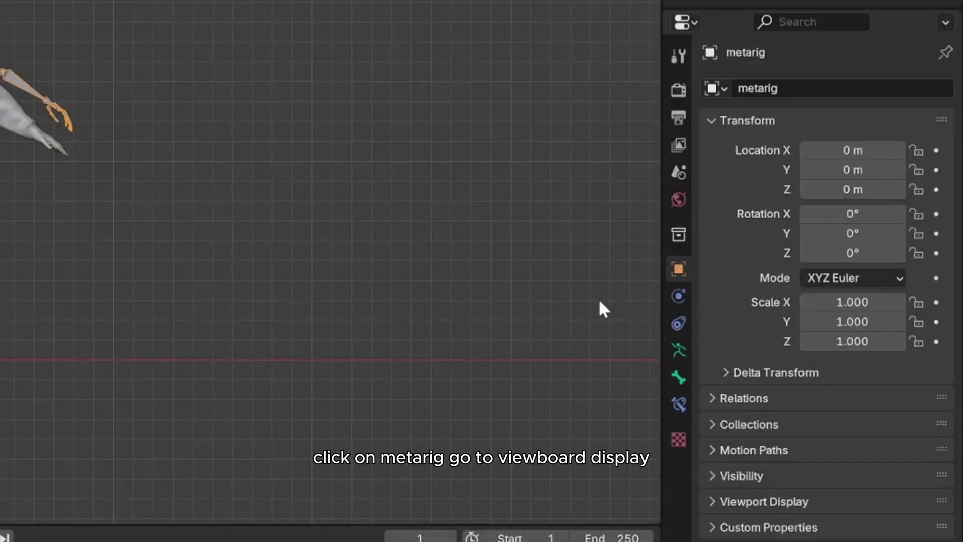
Step: Turn on In Front in the metarig's viewport display so the bones draw over the character
{"action": "left_click", "coordinate": [689, 350]}
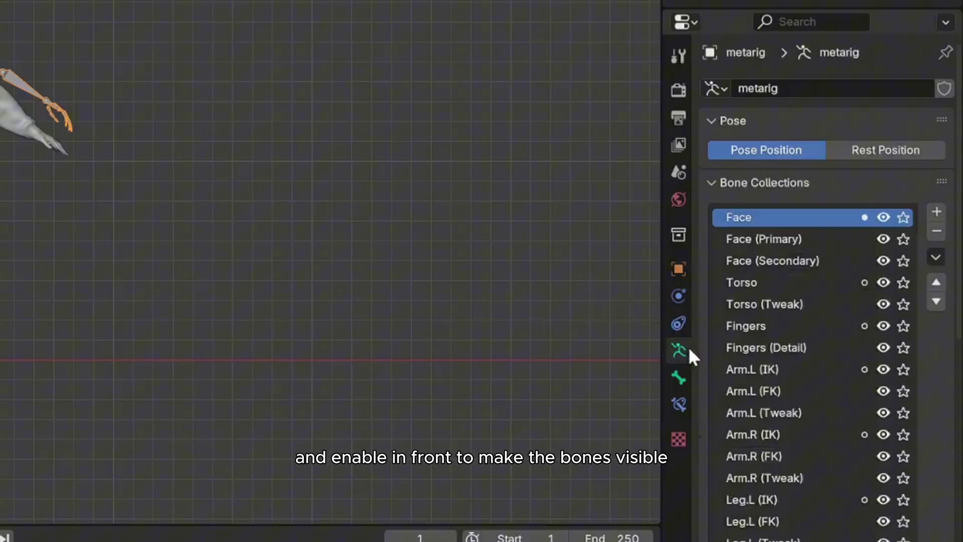
{"action": "left_click", "coordinate": [715, 183]}
{"action": "left_click", "coordinate": [720, 235]}
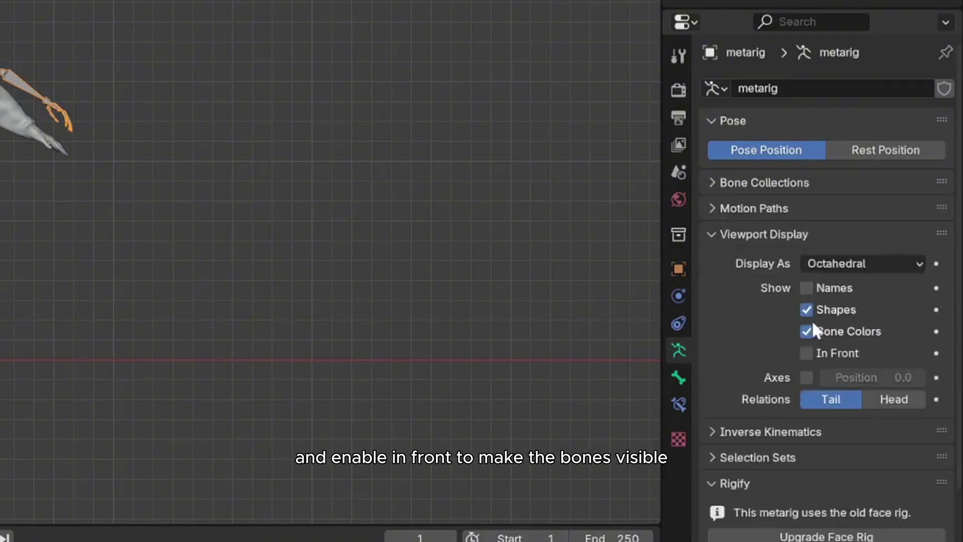
{"action": "left_click", "coordinate": [807, 353]}
Step: Scale the metarig uniformly to match the size of the character model
{"action": "key", "text": "s"}
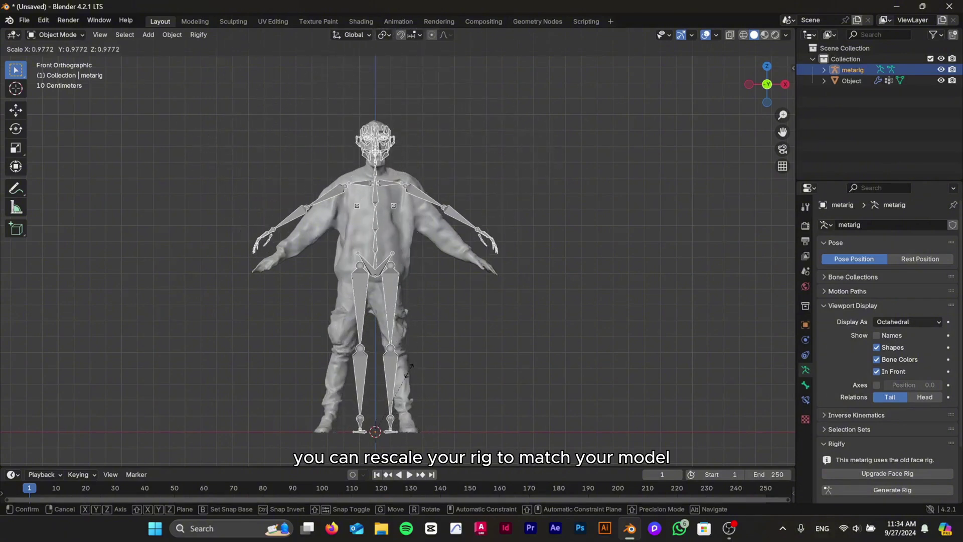
{"action": "left_click", "coordinate": [397, 373]}
{"action": "middle_click_drag", "start_coordinate": [427, 230], "coordinate": [412, 253]}
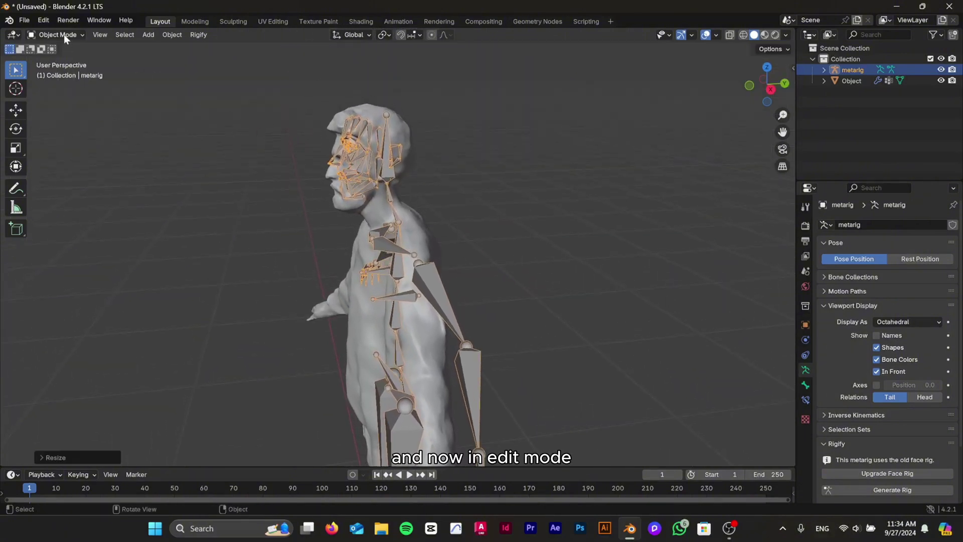
Step: Switch the metarig to Edit Mode and delete all the facial bones while keeping the head bone
{"action": "left_click", "coordinate": [64, 35]}
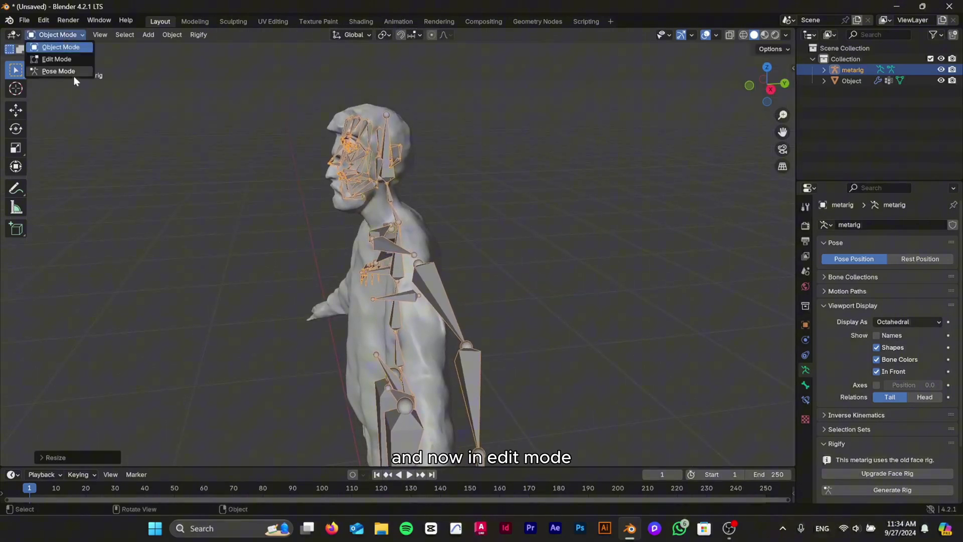
{"action": "left_click", "coordinate": [66, 61]}
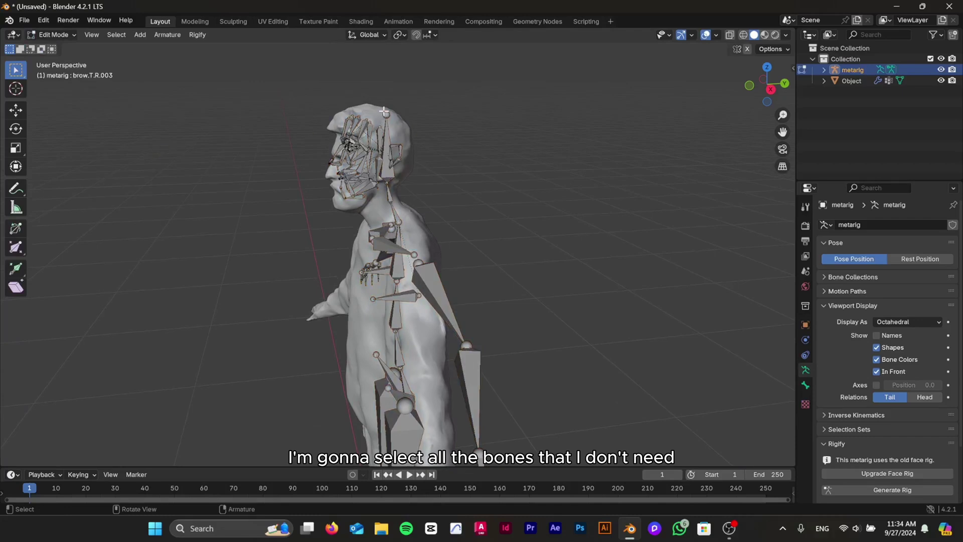
{"action": "left_click_drag", "start_coordinate": [423, 104], "coordinate": [291, 215]}
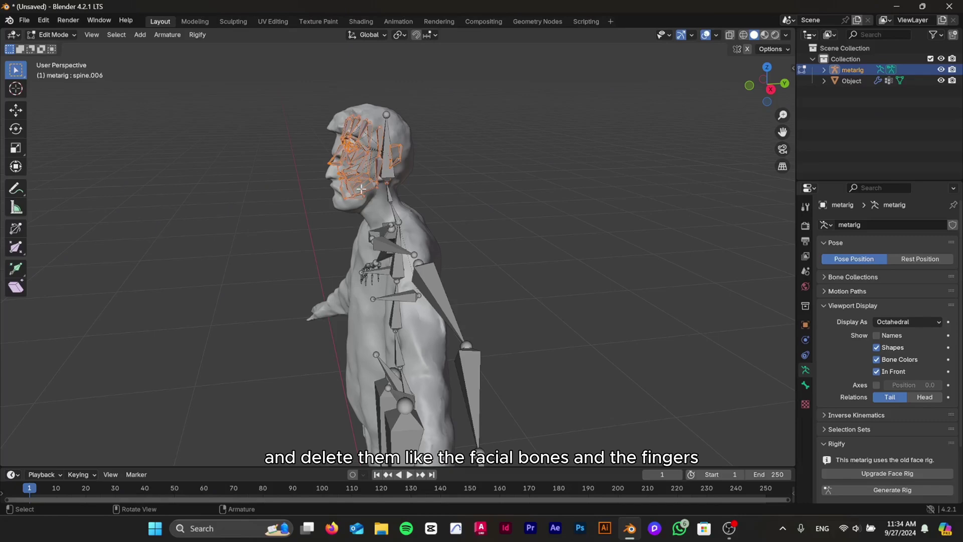
{"action": "middle_click_drag", "start_coordinate": [361, 190], "coordinate": [307, 204]}
{"action": "key", "text": "x"}
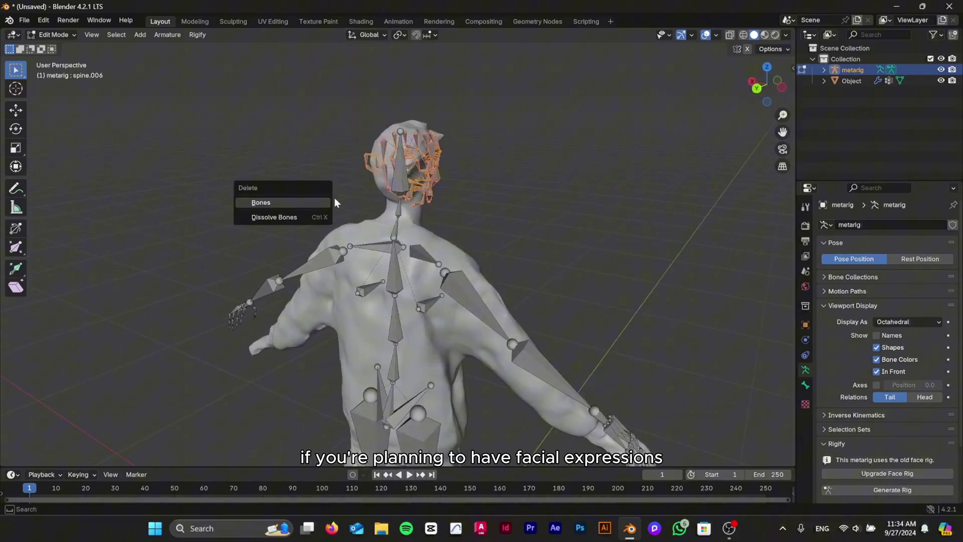
{"action": "key", "text": "Escape"}
{"action": "key", "text": "x"}
{"action": "left_click", "coordinate": [412, 187]}
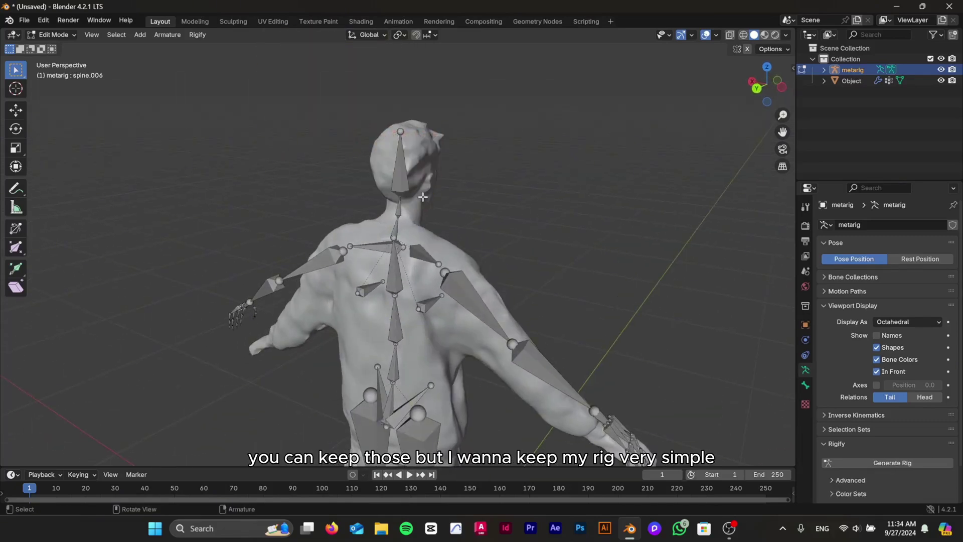
Step: Delete the unneeded chest, pelvis and finger bones to simplify the rig
{"action": "middle_click_drag", "start_coordinate": [423, 197], "coordinate": [215, 196]}
{"action": "left_click_drag", "start_coordinate": [363, 316], "coordinate": [353, 317], "text": "shift"}
{"action": "scroll", "coordinate": [363, 316], "scroll_direction": "down", "scroll_amount": 4}
{"action": "left_click_drag", "start_coordinate": [435, 266], "coordinate": [486, 290], "text": "shift"}
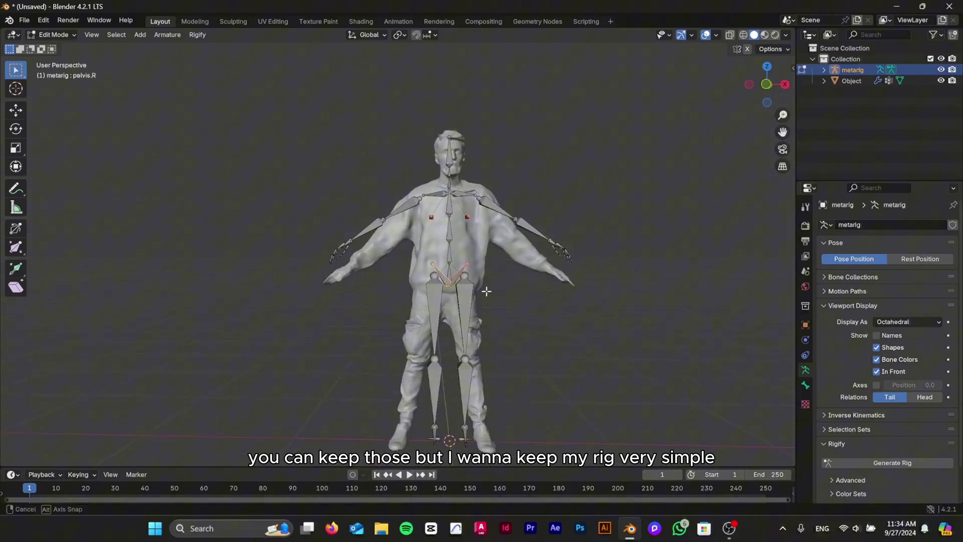
{"action": "middle_click_drag", "start_coordinate": [486, 290], "coordinate": [532, 280]}
{"action": "left_click_drag", "start_coordinate": [549, 348], "coordinate": [490, 329], "text": "shift"}
{"action": "key", "text": "x"}
{"action": "middle_click_drag", "start_coordinate": [491, 329], "coordinate": [391, 351]}
{"action": "left_click_drag", "start_coordinate": [495, 266], "coordinate": [449, 315]}
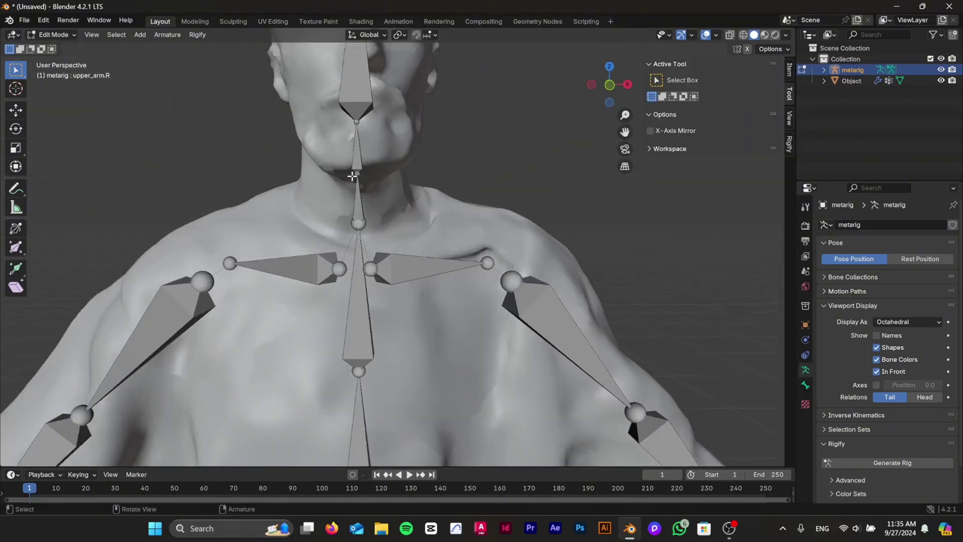
{"action": "key", "text": "x"}
Step: Move the neck joint with the Move tool to fit the character's neck
{"action": "left_click", "coordinate": [357, 174]}
{"action": "middle_click_drag", "start_coordinate": [357, 174], "coordinate": [440, 203]}
{"action": "left_click", "coordinate": [15, 109]}
{"action": "left_click_drag", "start_coordinate": [450, 172], "coordinate": [454, 179]}
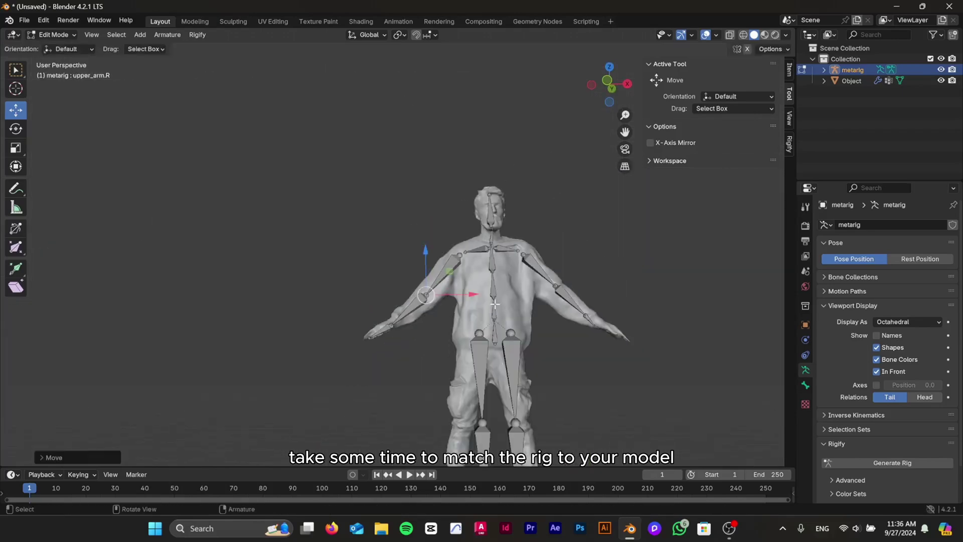
Step: Move the shoulder, arm and hand joints to fit inside the character's arms
{"action": "scroll", "coordinate": [462, 230], "scroll_direction": "up", "scroll_amount": 4}
{"action": "left_click_drag", "start_coordinate": [450, 251], "coordinate": [452, 270]}
{"action": "left_click_drag", "start_coordinate": [452, 269], "coordinate": [452, 269]}
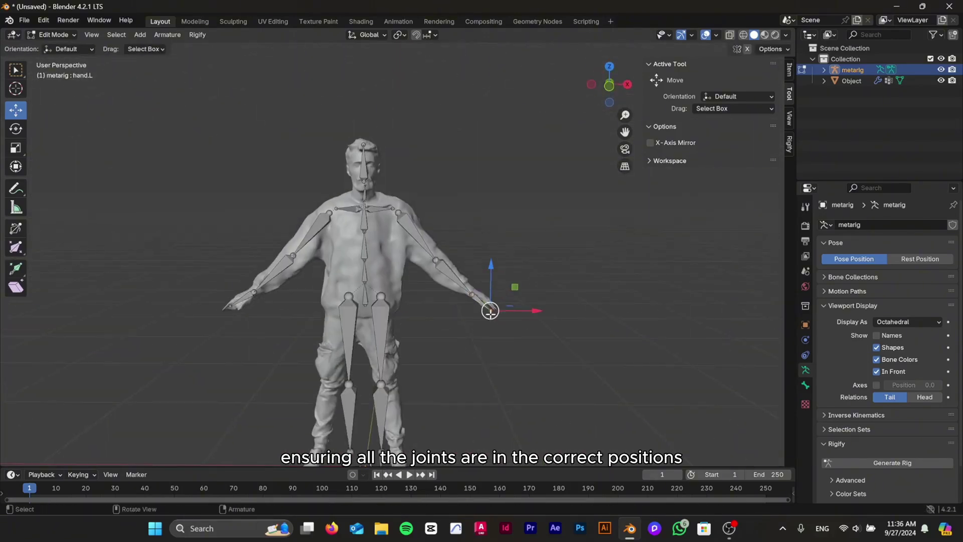
{"action": "middle_click_drag", "start_coordinate": [490, 309], "coordinate": [557, 271]}
{"action": "left_click", "coordinate": [546, 323]}
{"action": "left_click_drag", "start_coordinate": [527, 251], "coordinate": [523, 247]}
Step: Rotate and move the right thigh, shin and foot bones to line up with the model's right leg
{"action": "left_click", "coordinate": [398, 356], "text": "shift"}
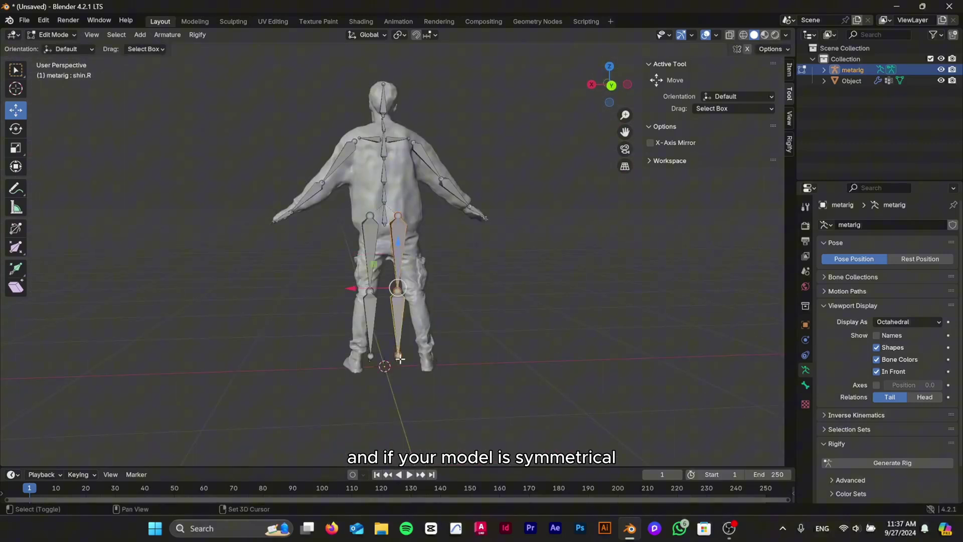
{"action": "key", "text": "r"}
{"action": "left_click", "coordinate": [447, 366]}
{"action": "key", "text": "g"}
{"action": "left_click", "coordinate": [452, 368]}
{"action": "key", "text": "ctrl+KP_1"}
{"action": "left_click", "coordinate": [424, 302]}
Step: Rotate and move the left leg bones onto the model's left leg, and adjust its hip and knee joints
{"action": "left_click", "coordinate": [373, 261]}
{"action": "left_click", "coordinate": [373, 333], "text": "shift"}
{"action": "left_click", "coordinate": [372, 376], "text": "shift"}
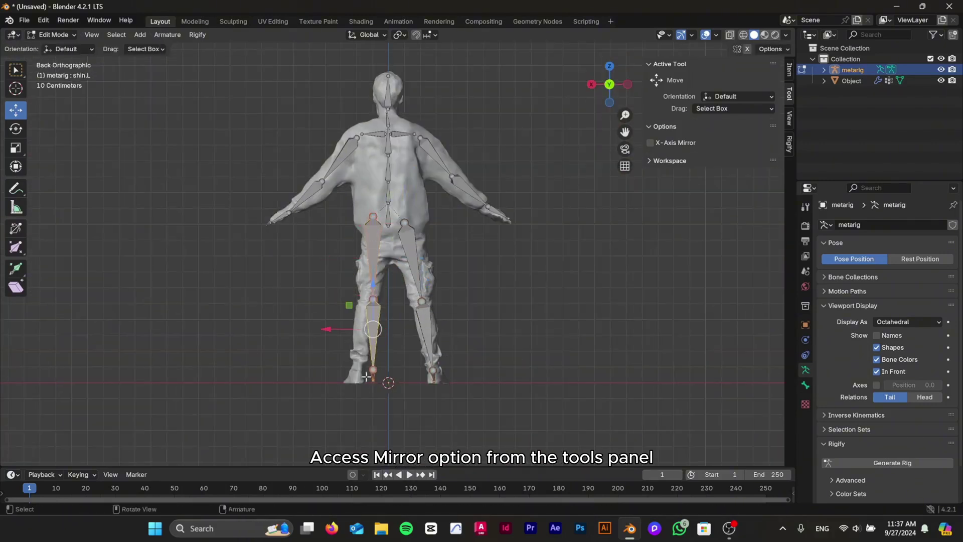
{"action": "key", "text": "r"}
{"action": "left_click", "coordinate": [362, 377]}
{"action": "left_click_drag", "start_coordinate": [326, 331], "coordinate": [318, 333]}
{"action": "left_click_drag", "start_coordinate": [367, 221], "coordinate": [372, 223]}
{"action": "left_click_drag", "start_coordinate": [365, 303], "coordinate": [367, 301]}
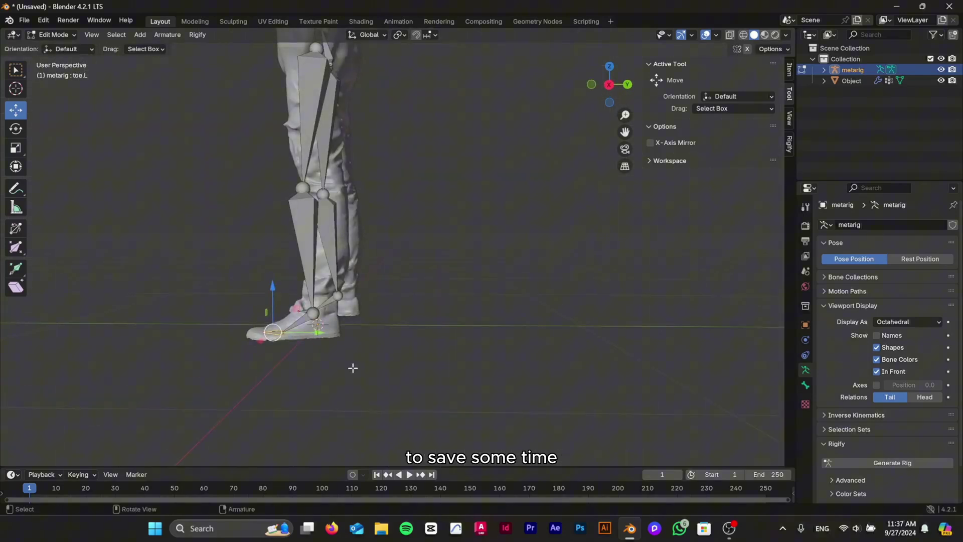
Step: Toggle X-Axis Mirror and reposition the right foot bones within the model's right foot
{"action": "left_click", "coordinate": [650, 142]}
{"action": "middle_click_drag", "start_coordinate": [502, 215], "coordinate": [316, 269]}
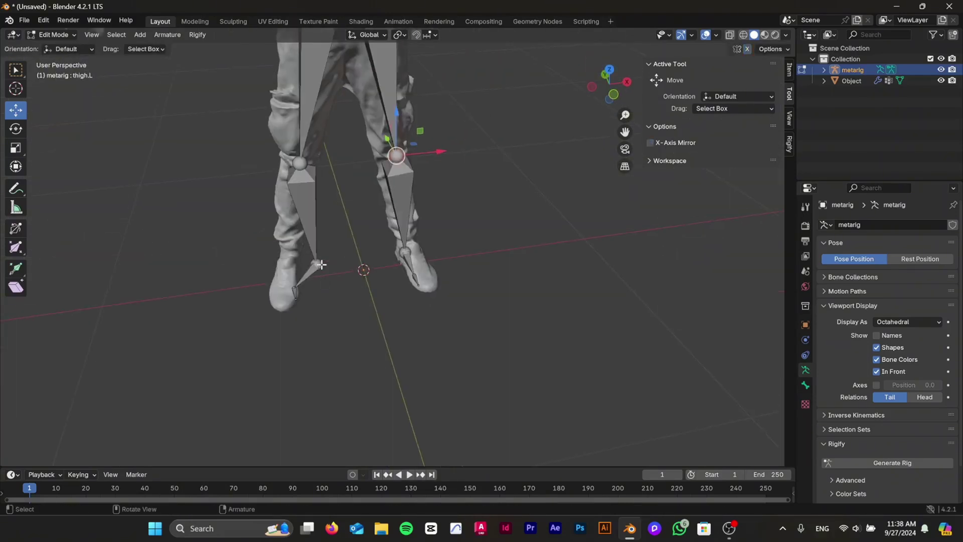
{"action": "left_click", "coordinate": [290, 279]}
{"action": "key", "text": "g"}
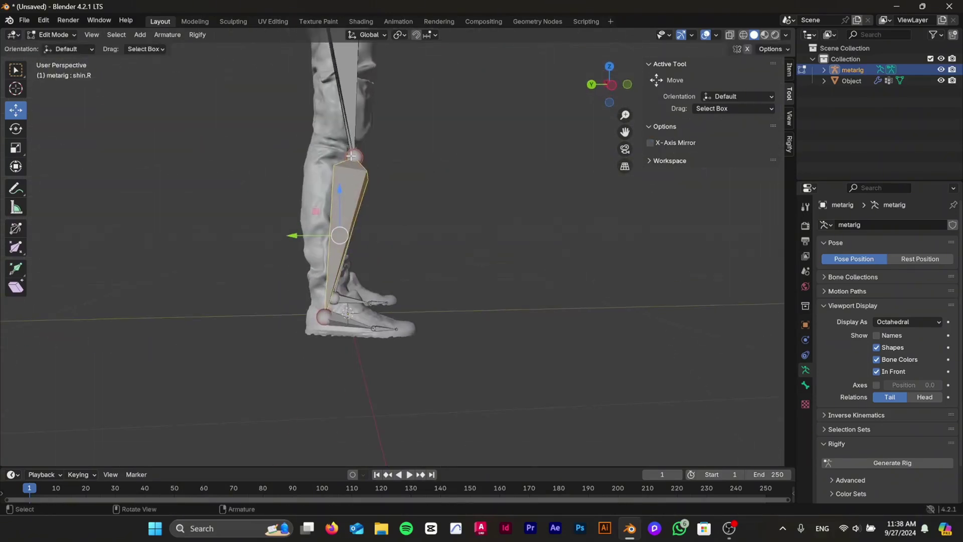
{"action": "left_click", "coordinate": [351, 156]}
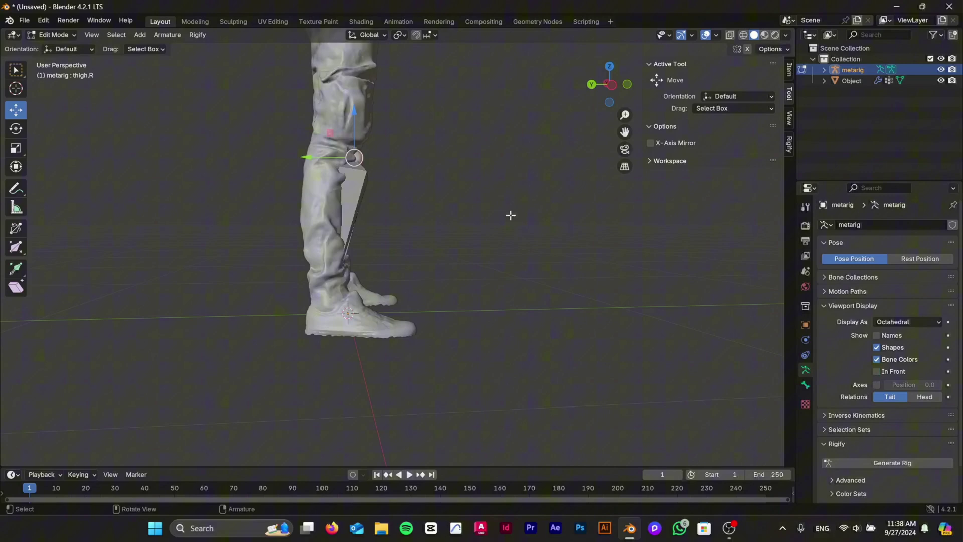
Step: Move the right knee joint to sit inside the model's right knee
{"action": "left_click_drag", "start_coordinate": [353, 156], "coordinate": [344, 132]}
{"action": "middle_click_drag", "start_coordinate": [452, 200], "coordinate": [437, 230]}
{"action": "left_click", "coordinate": [373, 216]}
{"action": "middle_click_drag", "start_coordinate": [346, 211], "coordinate": [115, 208]}
{"action": "left_click", "coordinate": [451, 154]}
{"action": "left_click_drag", "start_coordinate": [451, 155], "coordinate": [464, 150]}
Step: Refine the right knee joint while toggling the metarig's In Front display, leaving In Front enabled
{"action": "left_click", "coordinate": [877, 372]}
{"action": "middle_click_drag", "start_coordinate": [562, 196], "coordinate": [346, 210]}
{"action": "left_click", "coordinate": [352, 174]}
{"action": "left_click_drag", "start_coordinate": [346, 165], "coordinate": [351, 164]}
{"action": "scroll", "coordinate": [362, 200], "scroll_direction": "down", "scroll_amount": 5}
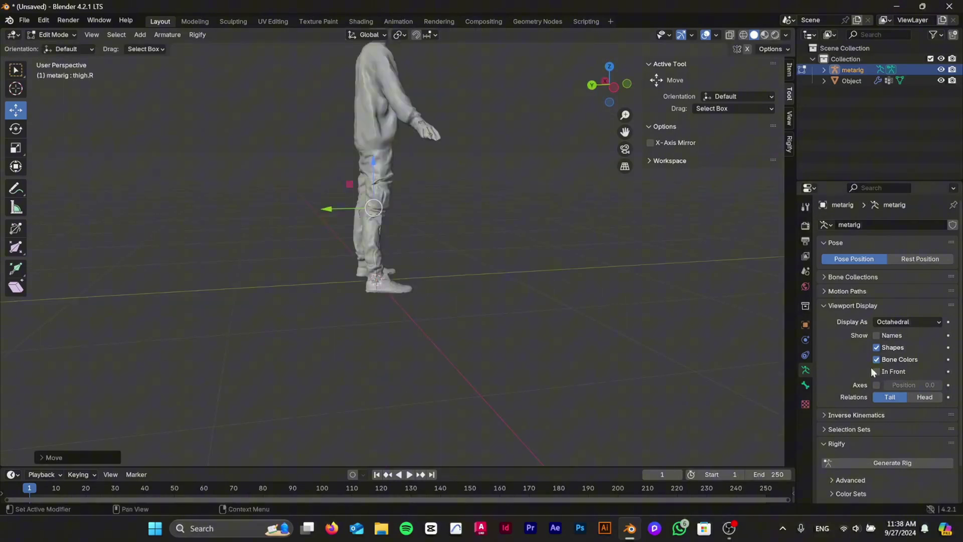
{"action": "left_click", "coordinate": [876, 372]}
Step: Shift the arm joint slightly so it sits inside the model's arm
{"action": "middle_click_drag", "start_coordinate": [368, 166], "coordinate": [427, 286], "text": "shift"}
{"action": "left_click", "coordinate": [610, 74]}
{"action": "left_click", "coordinate": [319, 237]}
{"action": "left_click_drag", "start_coordinate": [318, 239], "coordinate": [318, 242]}
Step: Enable X-Axis Mirror and raise the inner shoulder joints near the base of the neck
{"action": "middle_click_drag", "start_coordinate": [497, 311], "coordinate": [427, 201]}
{"action": "scroll", "coordinate": [421, 191], "scroll_direction": "up", "scroll_amount": 5}
{"action": "left_click", "coordinate": [650, 143]}
{"action": "left_click", "coordinate": [384, 255]}
{"action": "left_click_drag", "start_coordinate": [382, 254], "coordinate": [376, 233]}
{"action": "middle_click_drag", "start_coordinate": [391, 225], "coordinate": [547, 219]}
{"action": "scroll", "coordinate": [546, 220], "scroll_direction": "down", "scroll_amount": 8}
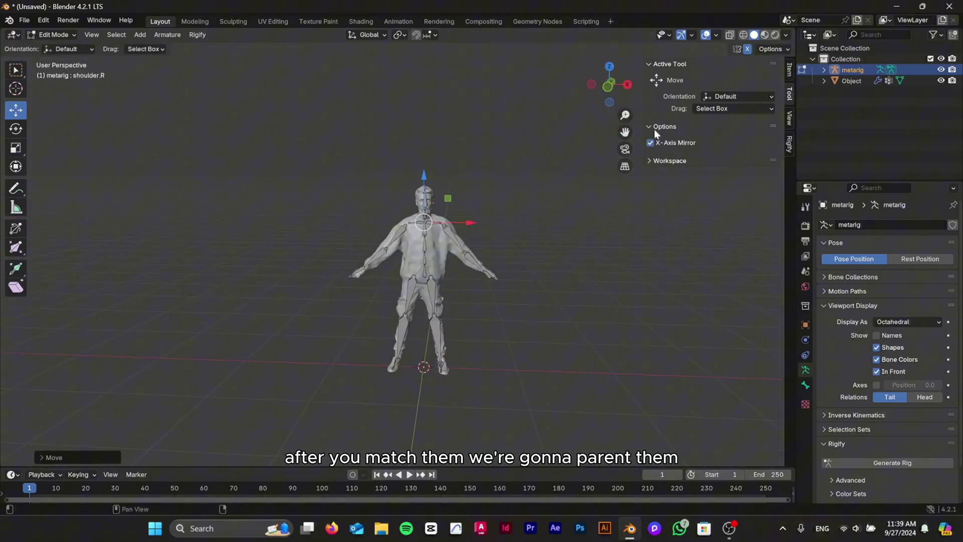
Step: Return to Object Mode and parent the character mesh to the metarig using Armature Deform With Automatic Weights
{"action": "left_click", "coordinate": [608, 85]}
{"action": "left_click", "coordinate": [53, 34]}
{"action": "left_click", "coordinate": [47, 57]}
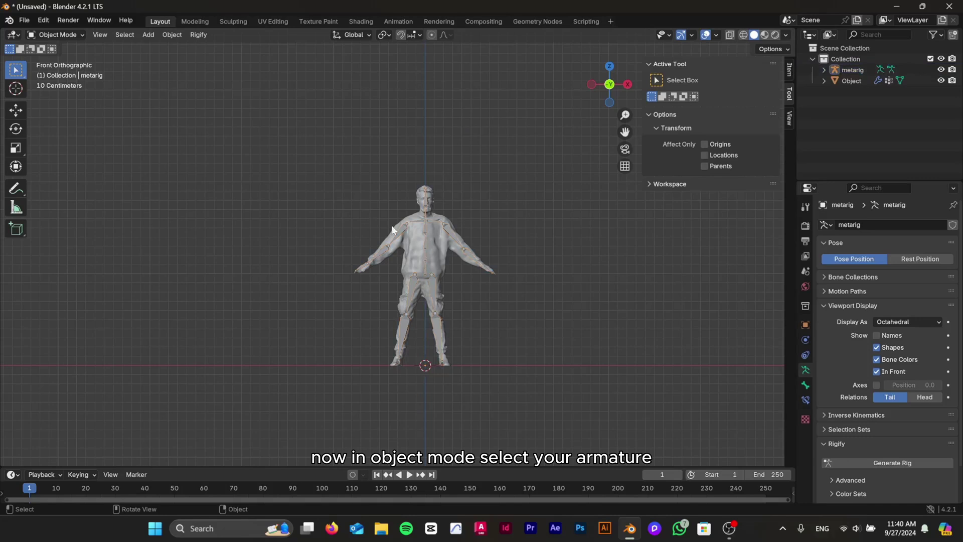
{"action": "left_click", "coordinate": [469, 264]}
{"action": "left_click", "coordinate": [469, 265], "text": "shift"}
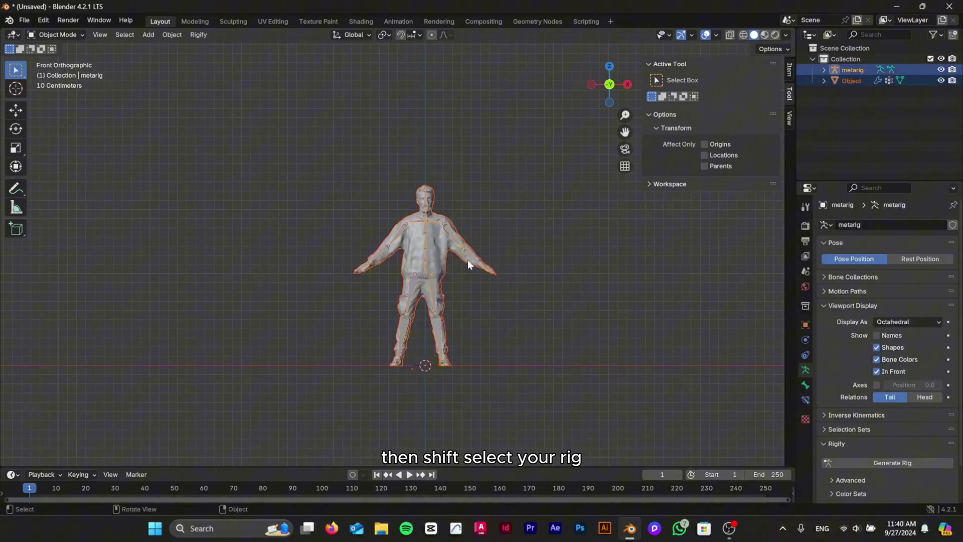
{"action": "key", "text": "ctrl+p"}
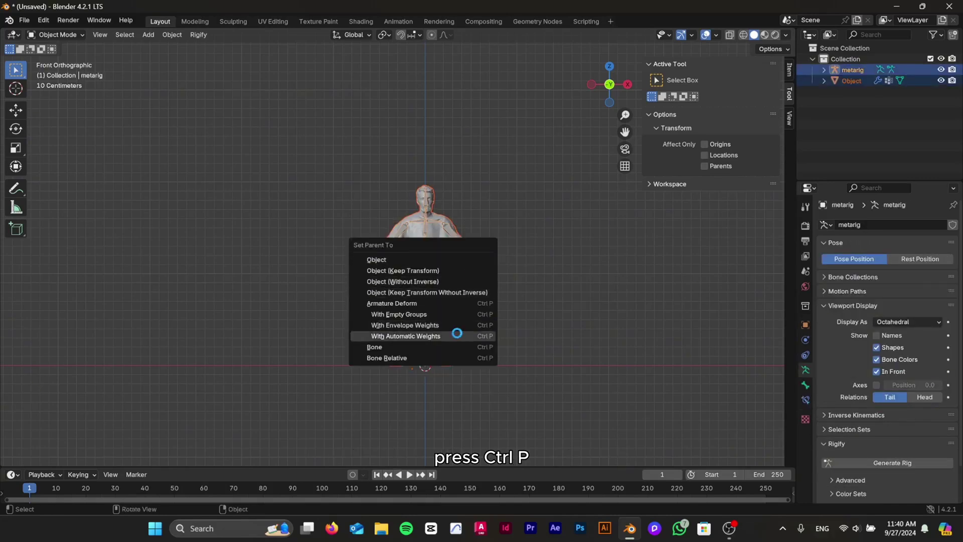
{"action": "left_click", "coordinate": [457, 334]}
Step: Switch the metarig to Pose Mode and try rotating the left shin bone
{"action": "left_click", "coordinate": [56, 34]}
{"action": "left_click", "coordinate": [63, 74]}
{"action": "left_click", "coordinate": [440, 334]}
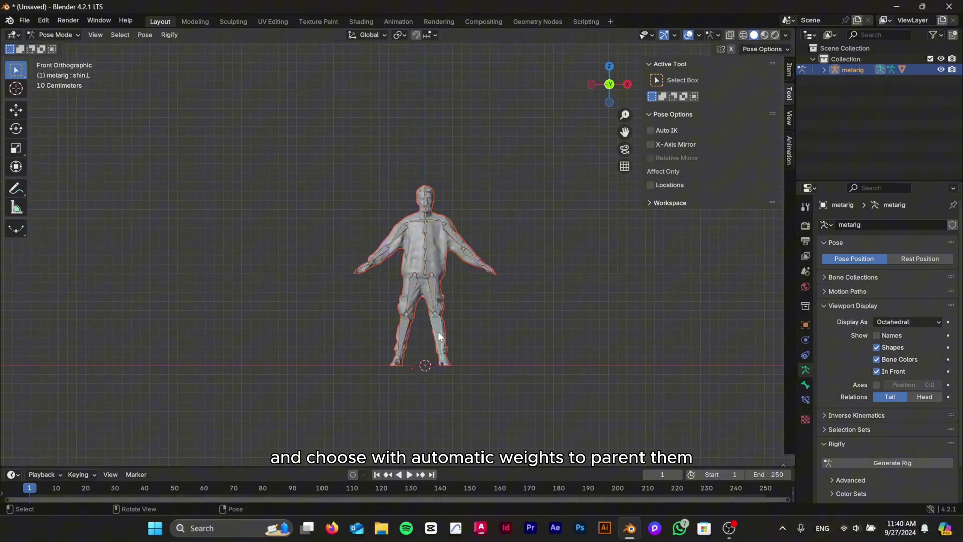
{"action": "key", "text": "r"}
{"action": "right_click", "coordinate": [419, 217]}
Step: Try rotating the head bone, spine.006, in Pose Mode
{"action": "scroll", "coordinate": [419, 218], "scroll_direction": "up", "scroll_amount": 2}
{"action": "left_click", "coordinate": [437, 186]}
{"action": "key", "text": "r"}
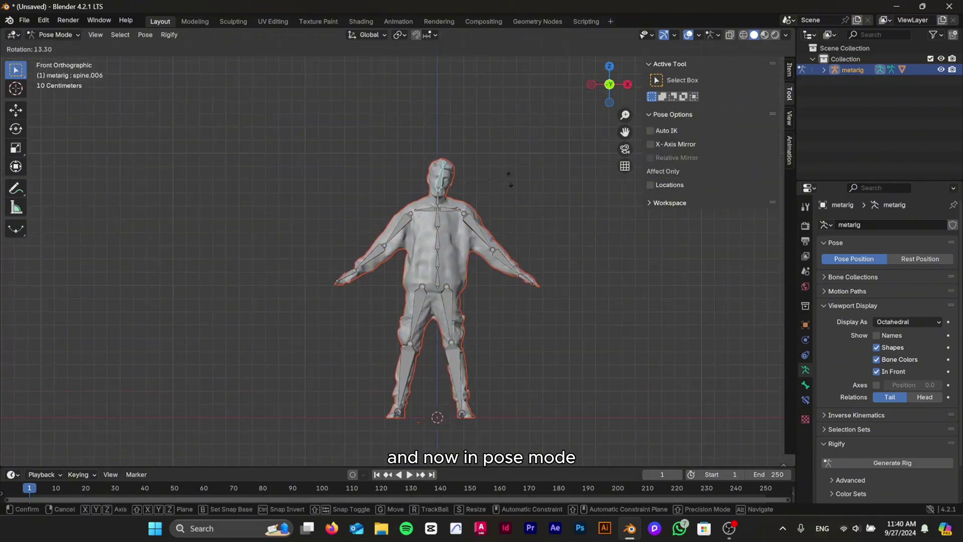
{"action": "key", "text": "Escape"}
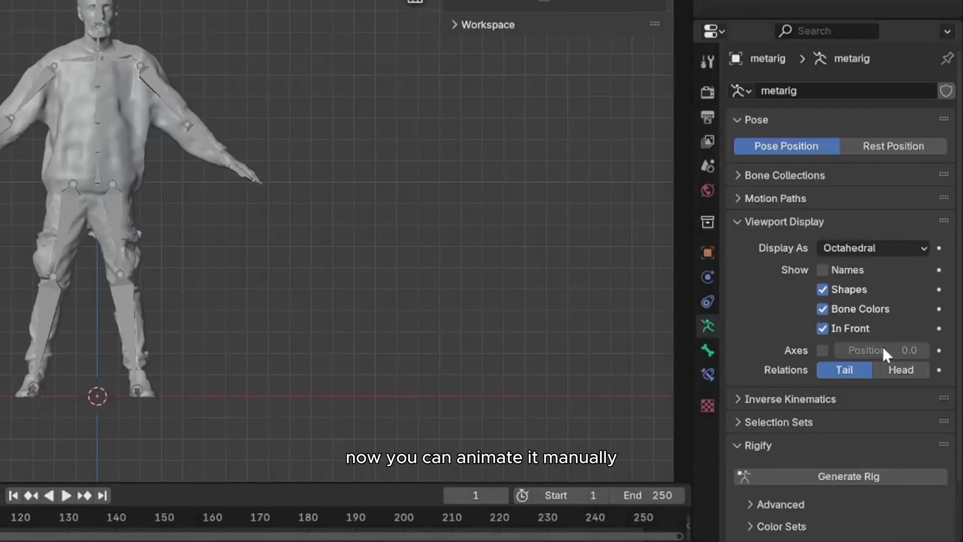
Step: Show the metarig's bone names in the viewport and switch the rig to Edit Mode
{"action": "left_click", "coordinate": [823, 270]}
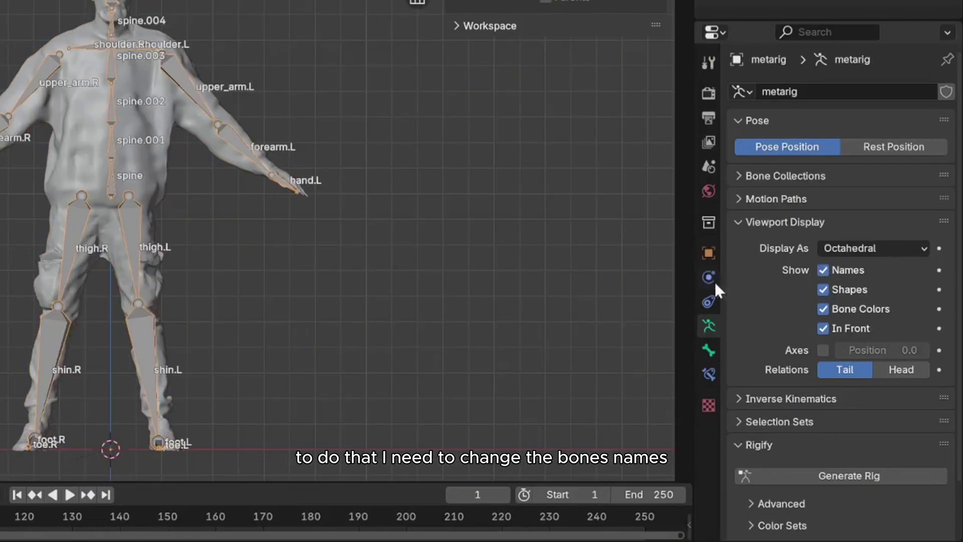
{"action": "left_click", "coordinate": [708, 351]}
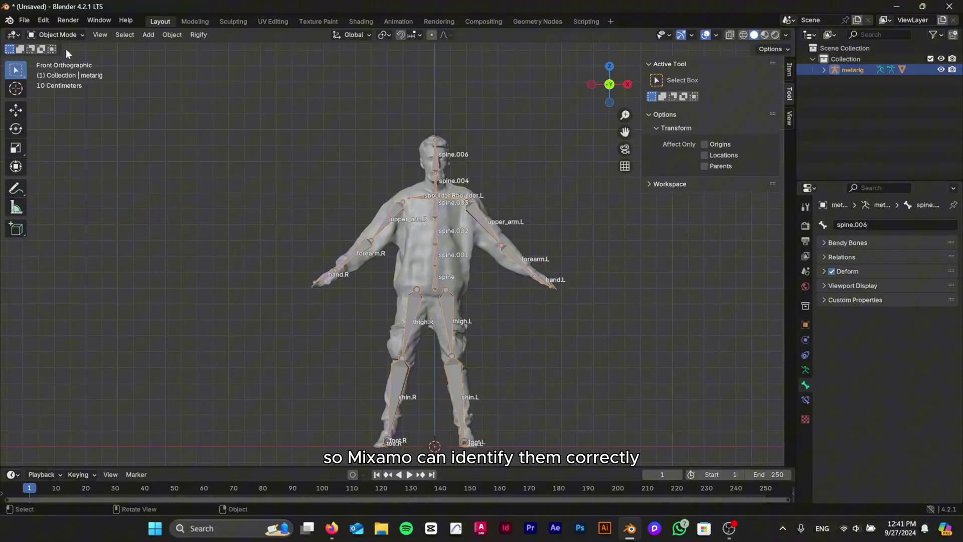
{"action": "left_click", "coordinate": [58, 35]}
{"action": "left_click", "coordinate": [58, 60]}
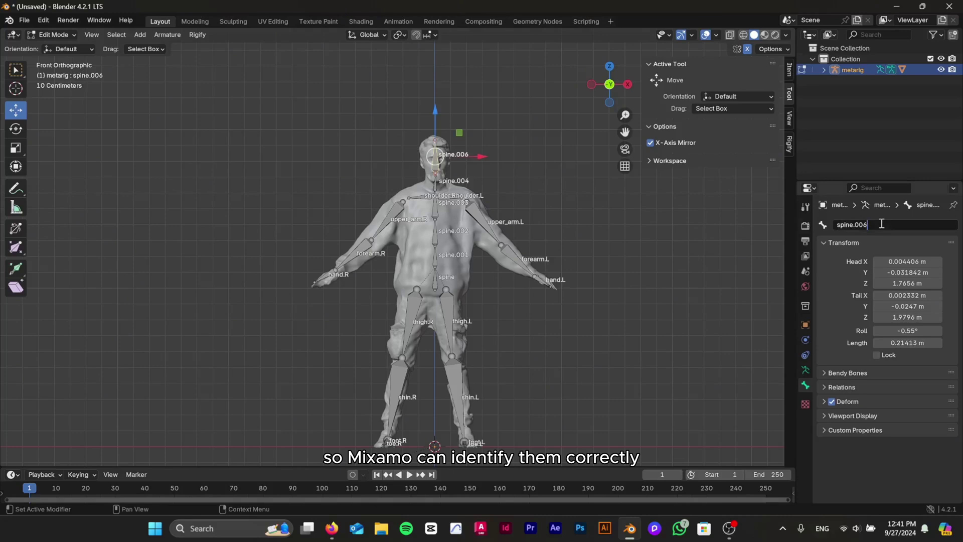
Step: Rename the head bone spine.006 as HEAD and the neck bone spine.004 as NECK
{"action": "left_click_drag", "start_coordinate": [882, 224], "coordinate": [795, 224]}
{"action": "type", "text": "HEAD"}
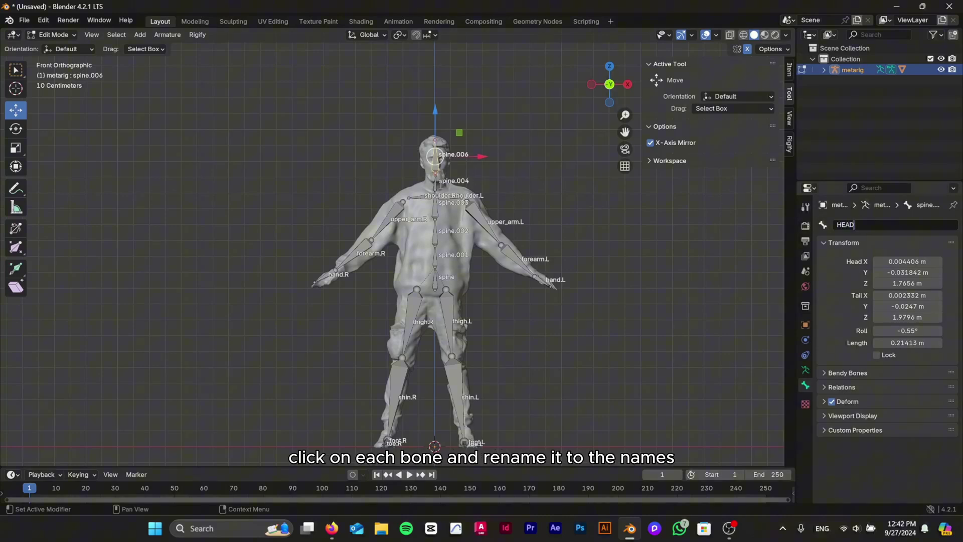
{"action": "left_click", "coordinate": [900, 222]}
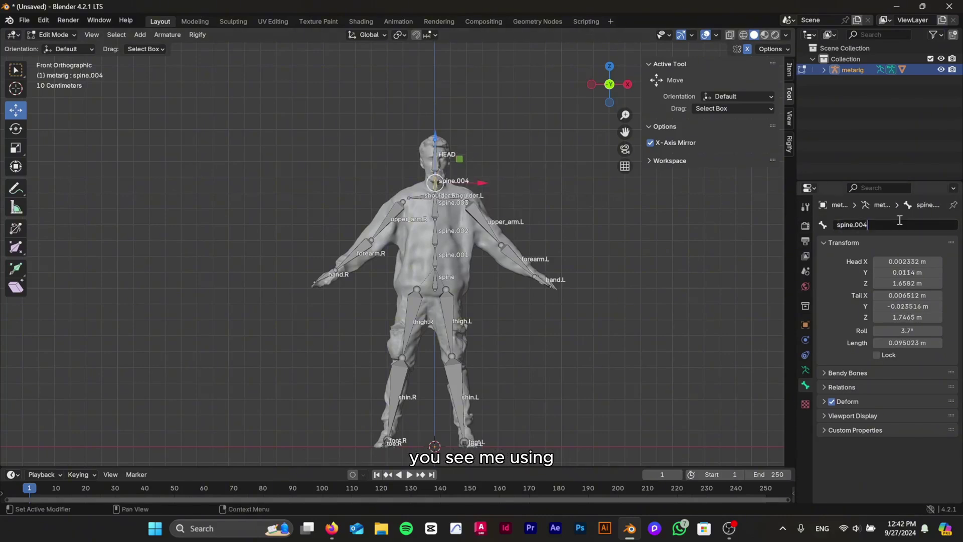
{"action": "type", "text": "NECK"}
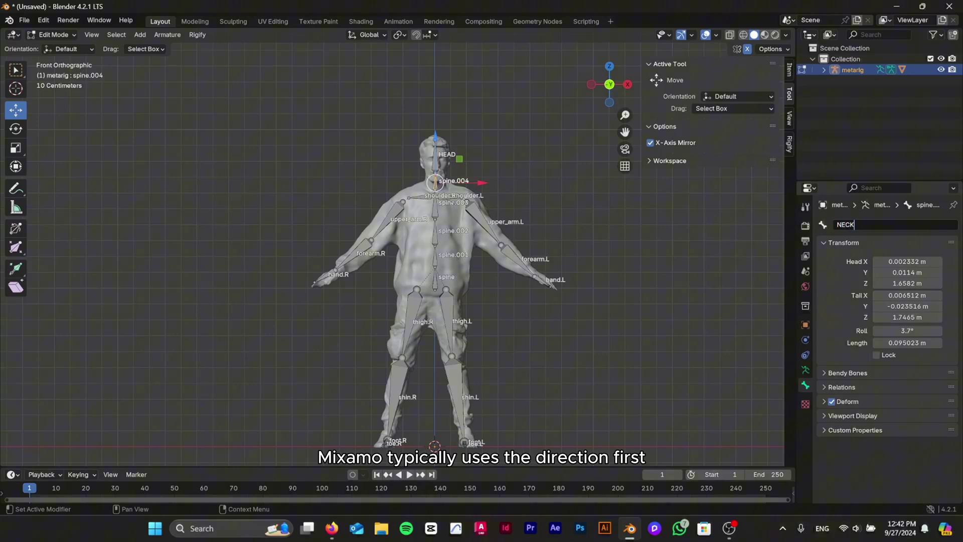
Step: Rename the character's left shoulder, upper arm, forearm and hand bones as LEFTshoulder, LEFTARM, LEFTforearm and LEFThand
{"action": "scroll", "coordinate": [492, 188], "scroll_direction": "up", "scroll_amount": 5}
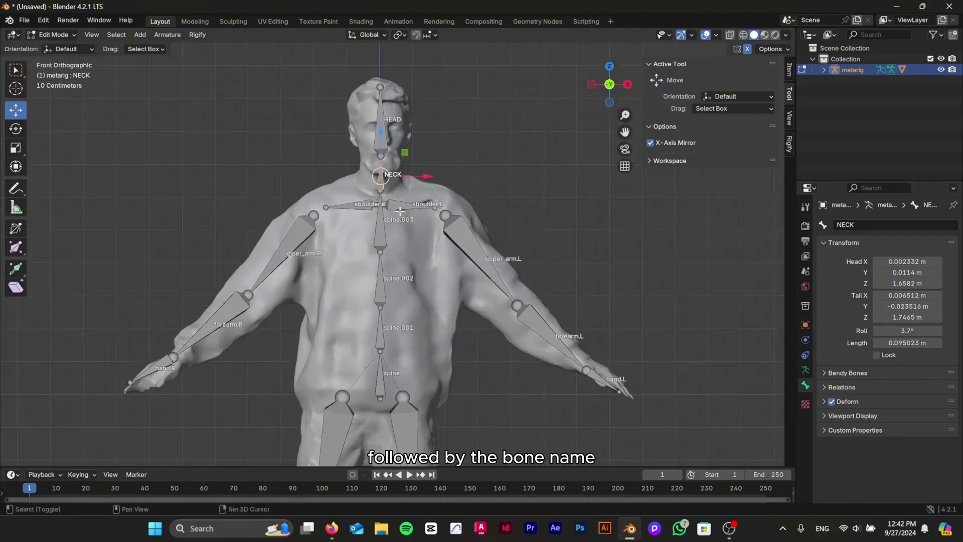
{"action": "left_click", "coordinate": [406, 196]}
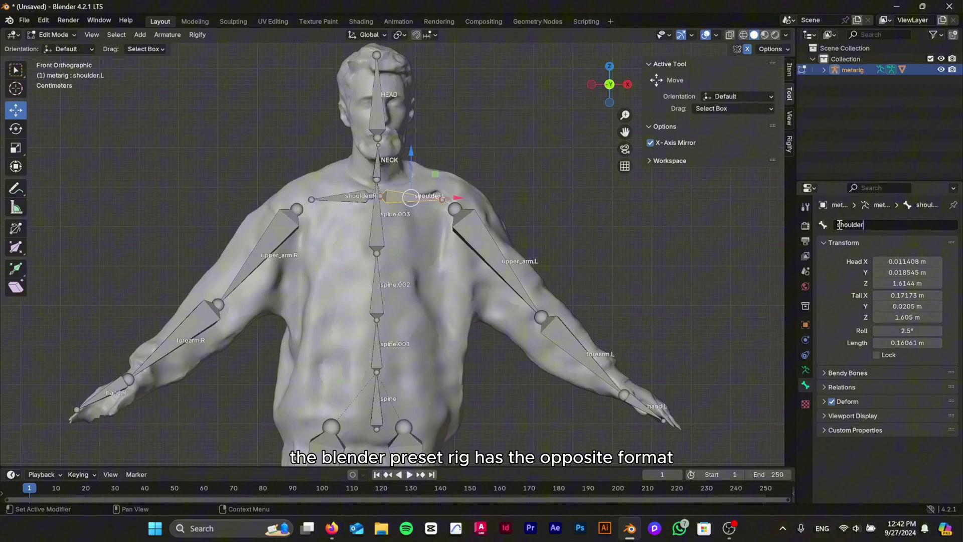
{"action": "key", "text": "Return"}
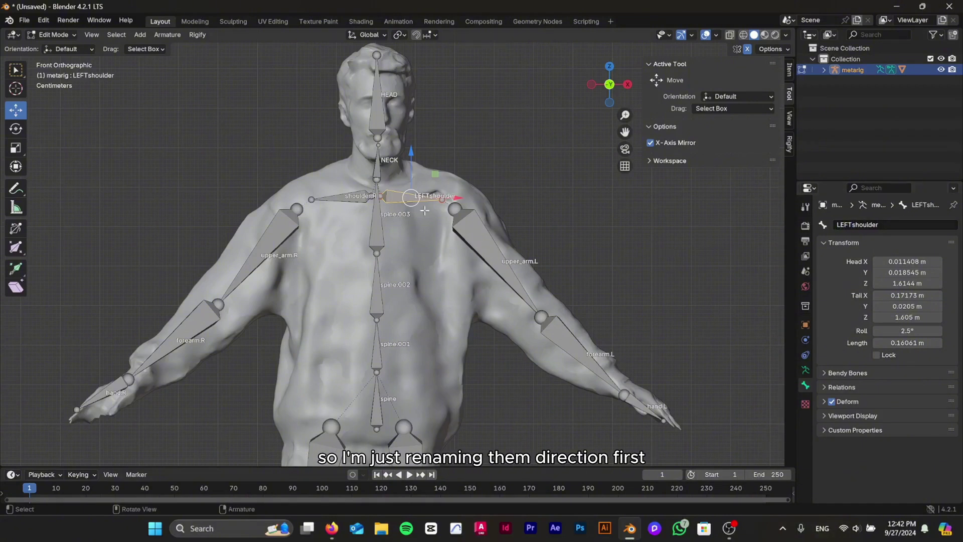
{"action": "left_click", "coordinate": [498, 265]}
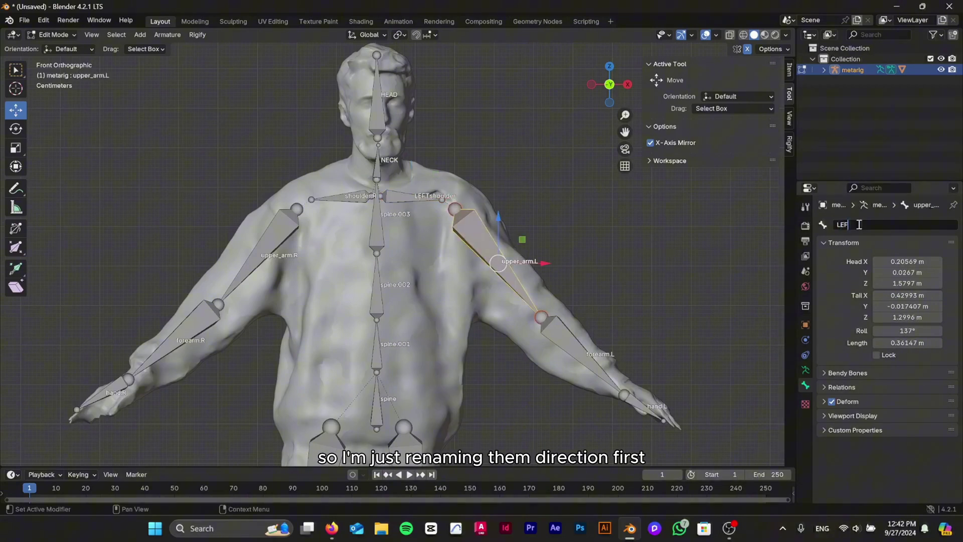
{"action": "left_click", "coordinate": [577, 356]}
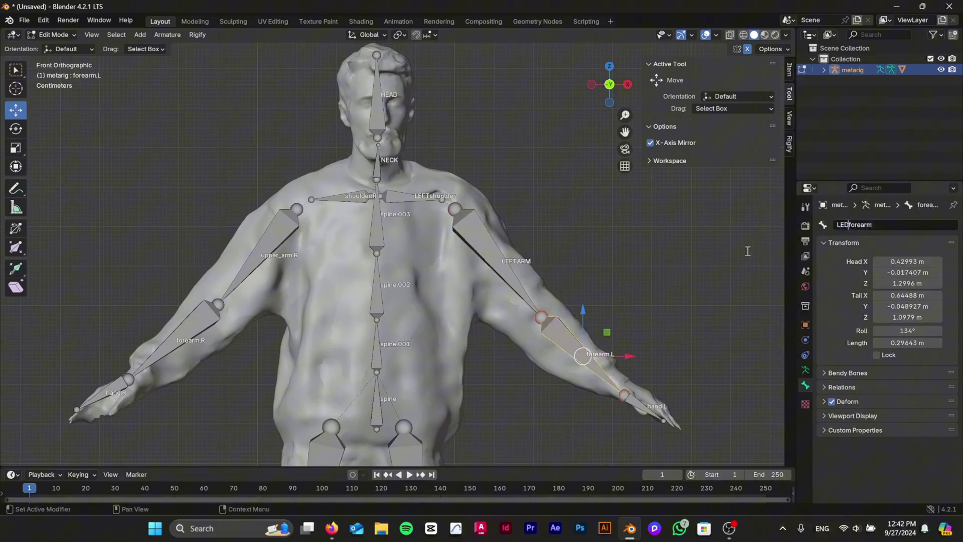
{"action": "left_click", "coordinate": [647, 406]}
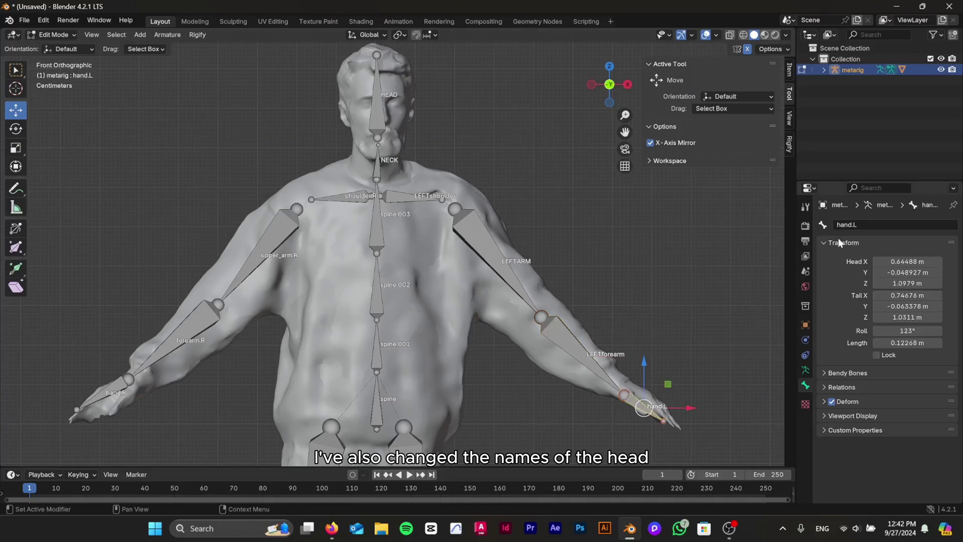
{"action": "key", "text": "BackSpace"}
{"action": "key", "text": "BackSpace"}
Step: Rename the character's right arm bones as RIGHTshoulder, RIGHTARM, RIGHTforearm and RIGHThand, and the lowest spine bone as HIPS
{"action": "left_click", "coordinate": [272, 251]}
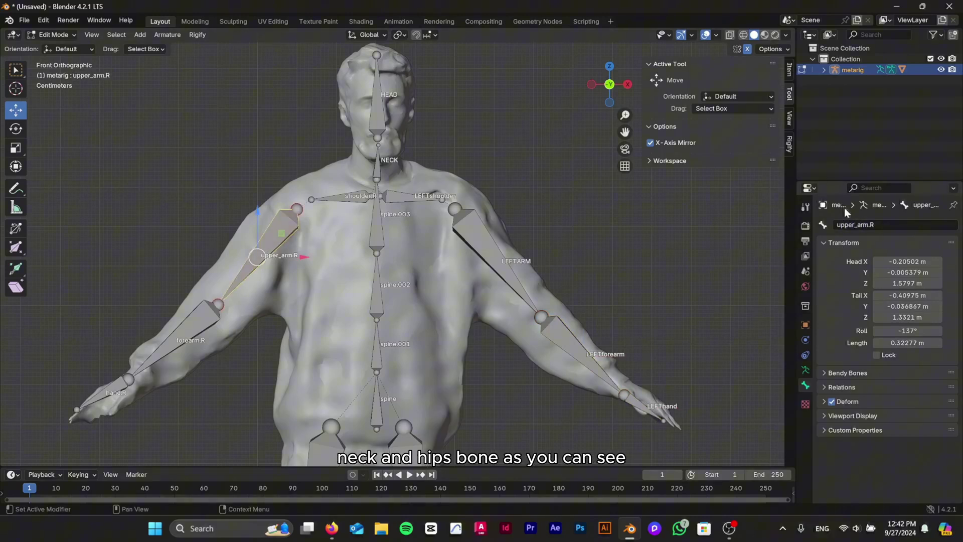
{"action": "left_click", "coordinate": [884, 223]}
{"action": "type", "text": "RIGHTARM"}
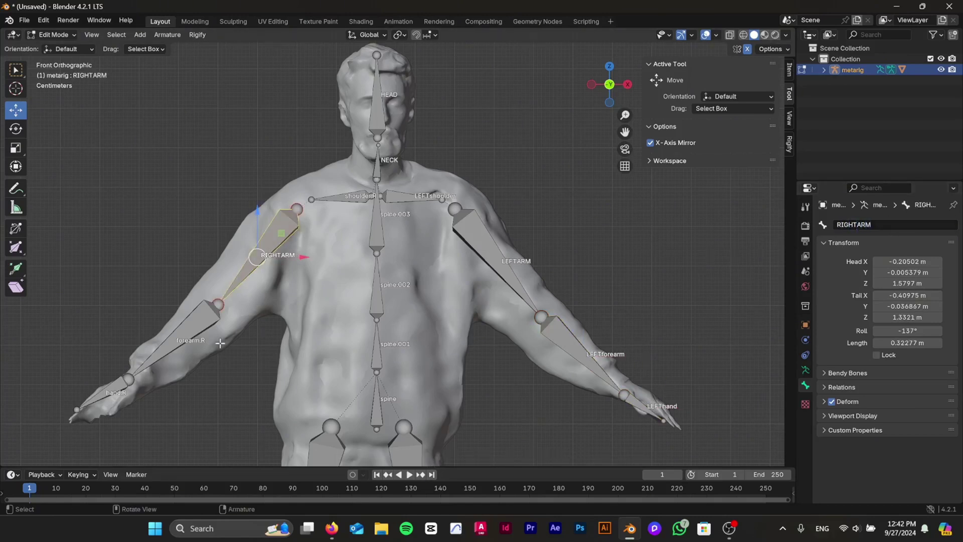
{"action": "left_click", "coordinate": [220, 344]}
{"action": "left_click", "coordinate": [891, 223]}
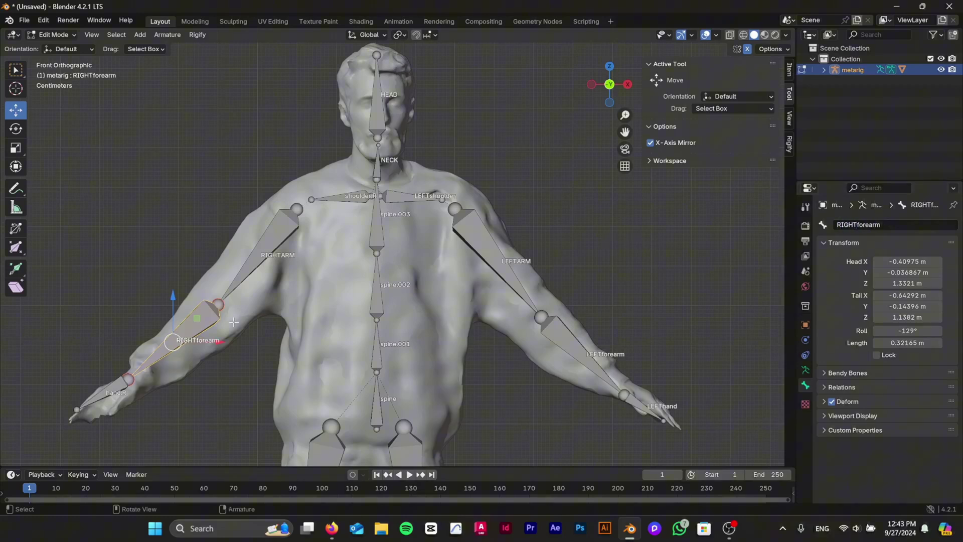
{"action": "left_click", "coordinate": [95, 397]}
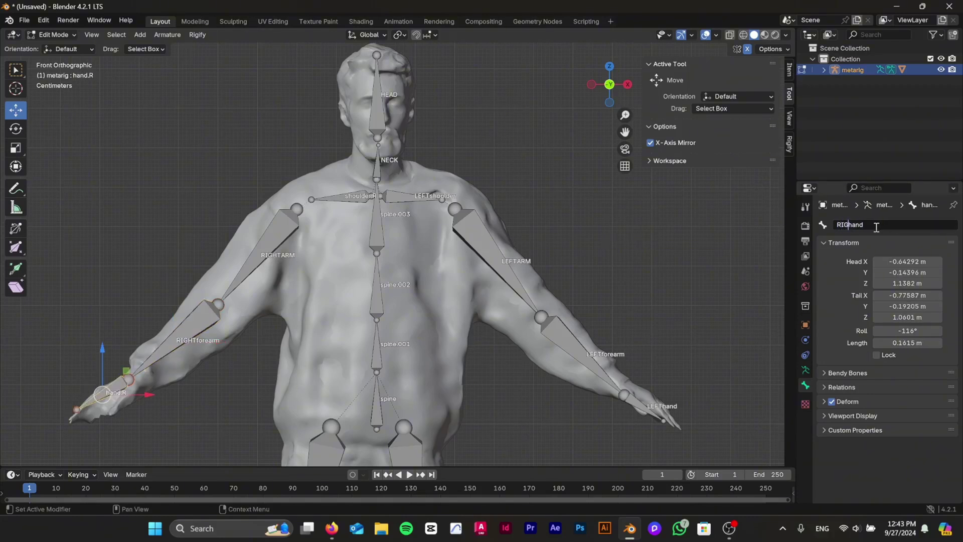
{"action": "left_click", "coordinate": [376, 400]}
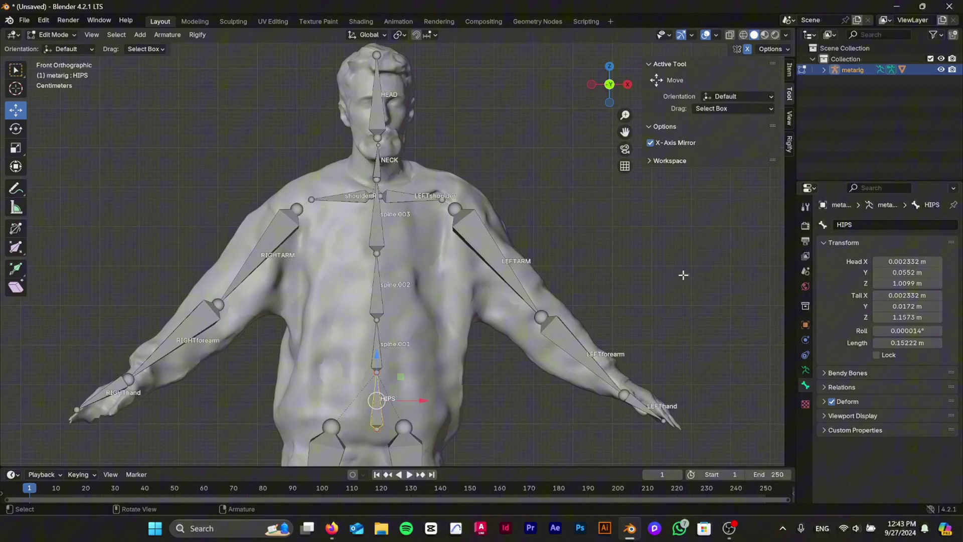
Step: Rename the thigh bones as LEFTthigh and RIGHTthigh, and the shin bones as LEFTshin and RIGHTshin
{"action": "left_click", "coordinate": [415, 307]}
{"action": "left_click", "coordinate": [891, 225]}
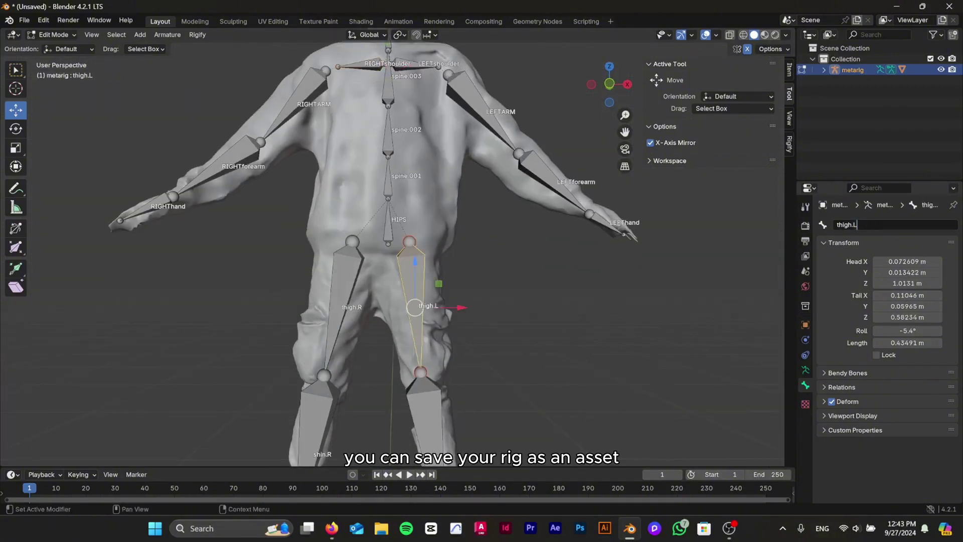
{"action": "key", "text": "ctrl+a"}
{"action": "type", "text": "LEFTthigh"}
{"action": "key", "text": "Return"}
{"action": "left_click", "coordinate": [346, 301]}
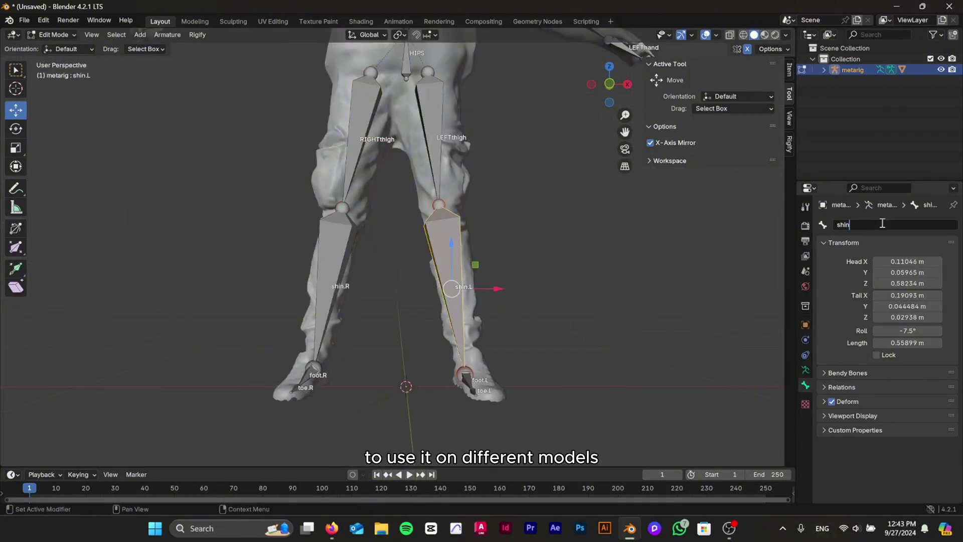
{"action": "left_click", "coordinate": [336, 281]}
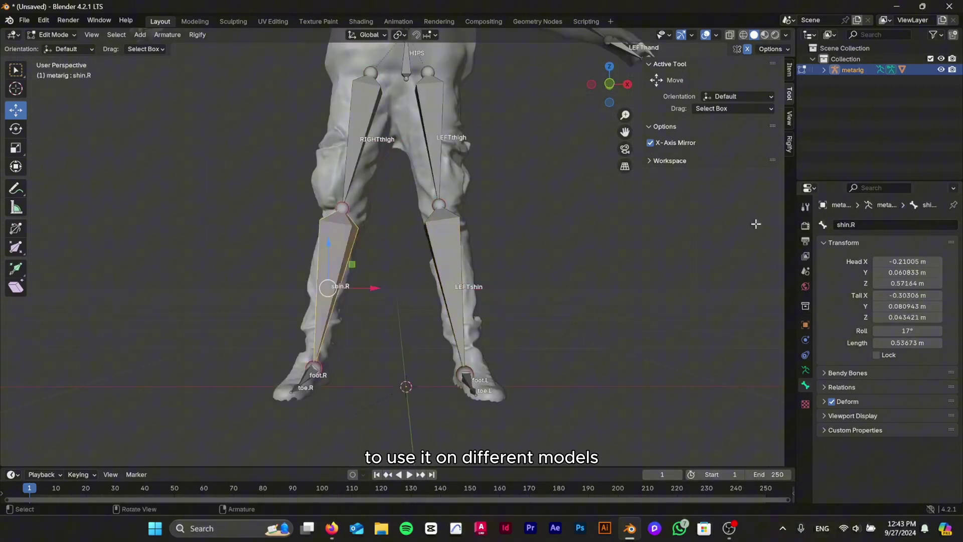
Step: Rename the foot bones as LEFTfoot and RIGHTfoot, and the toe bones as LEFTtoe and RIGHTtoe
{"action": "left_click", "coordinate": [462, 376]}
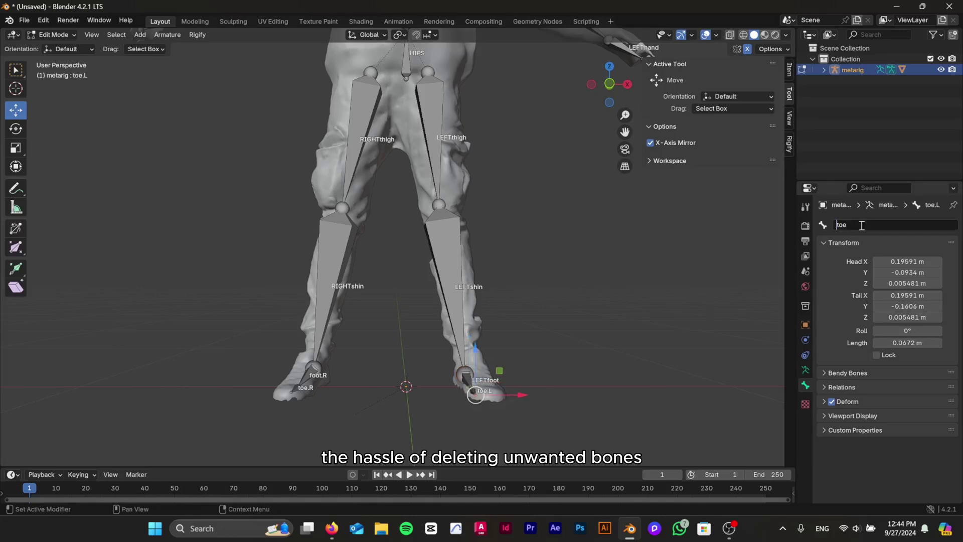
{"action": "left_click", "coordinate": [306, 376]}
{"action": "double_click", "coordinate": [868, 225]}
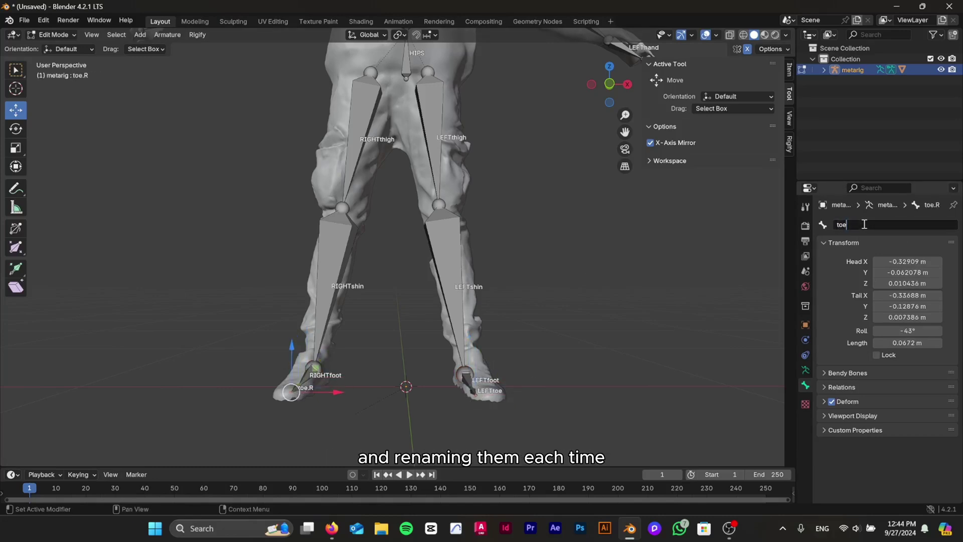
{"action": "scroll", "coordinate": [467, 336], "scroll_direction": "down", "scroll_amount": 5}
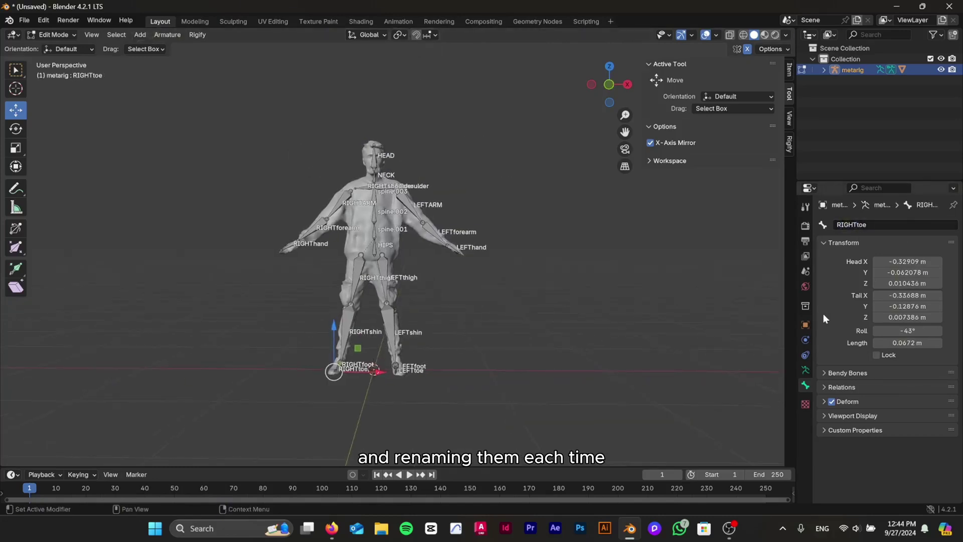
Step: Expand the metarig's contents in the outliner and hide the bone names in the viewport
{"action": "left_click", "coordinate": [805, 286]}
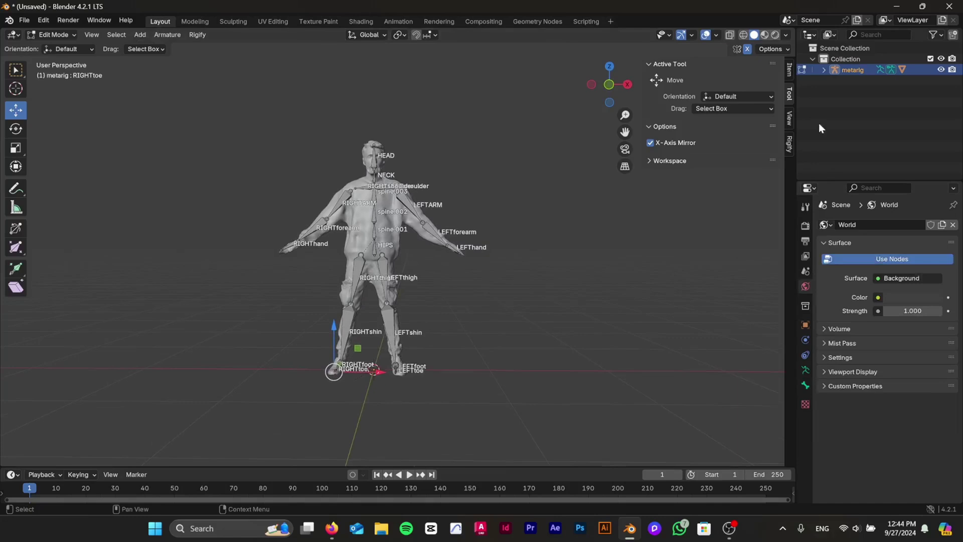
{"action": "left_click", "coordinate": [823, 70]}
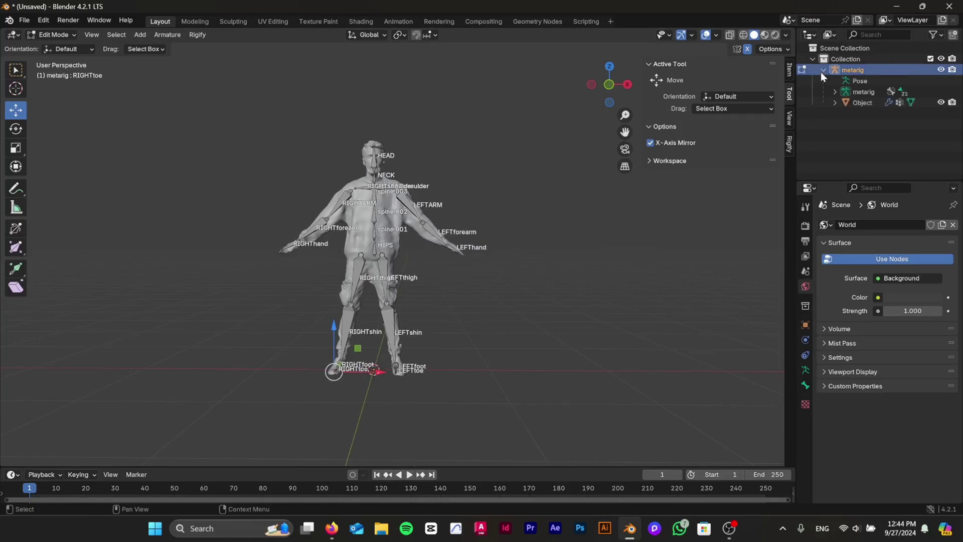
{"action": "left_click", "coordinate": [835, 102]}
{"action": "left_click", "coordinate": [835, 102]}
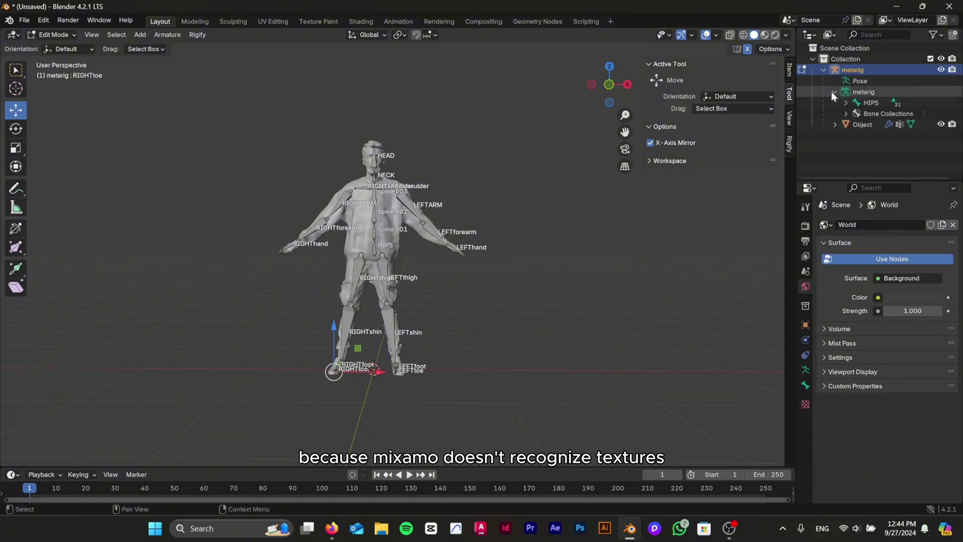
{"action": "scroll", "coordinate": [411, 327], "scroll_direction": "up", "scroll_amount": 1}
{"action": "middle_click_drag", "start_coordinate": [400, 329], "coordinate": [462, 341], "text": "shift"}
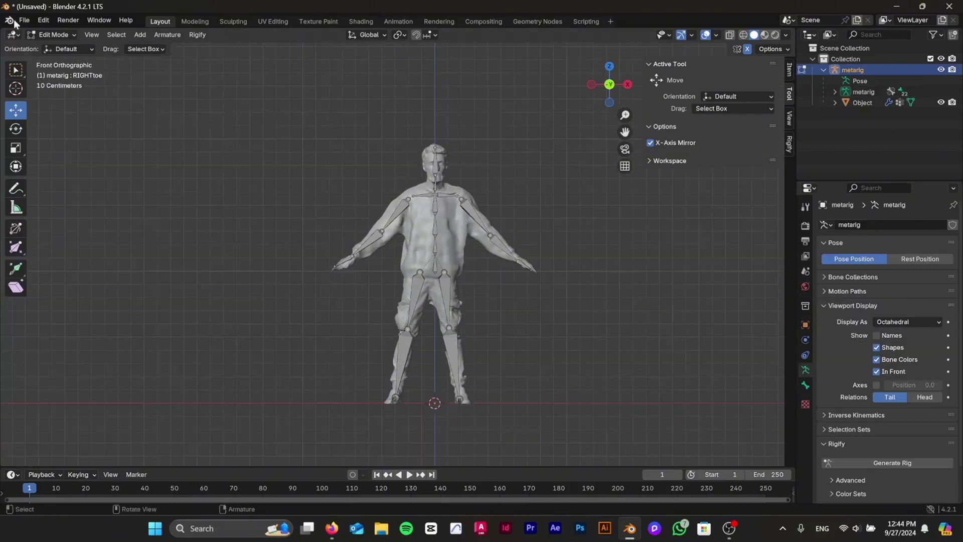
Step: Export the rigged character as an FBX file
{"action": "left_click", "coordinate": [24, 20]}
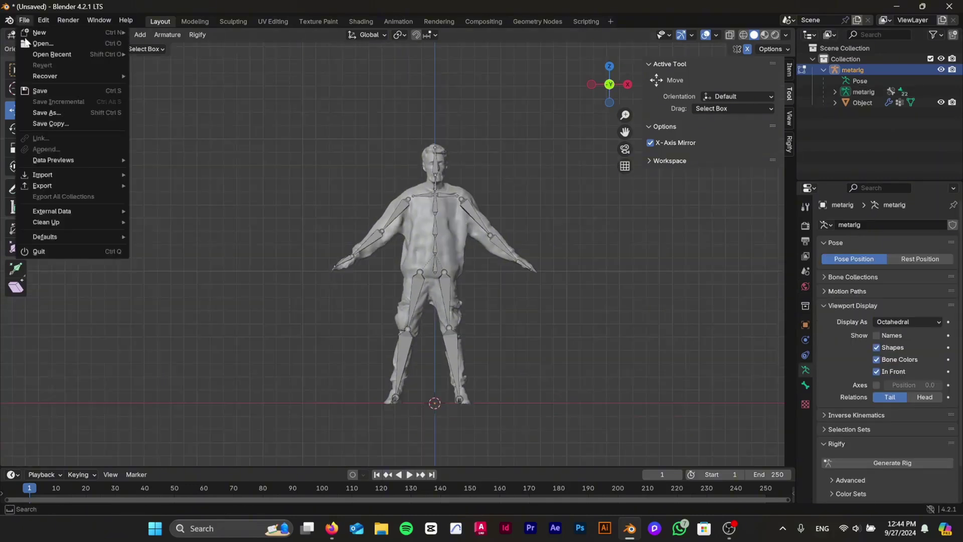
{"action": "mouse_move", "coordinate": [61, 187]}
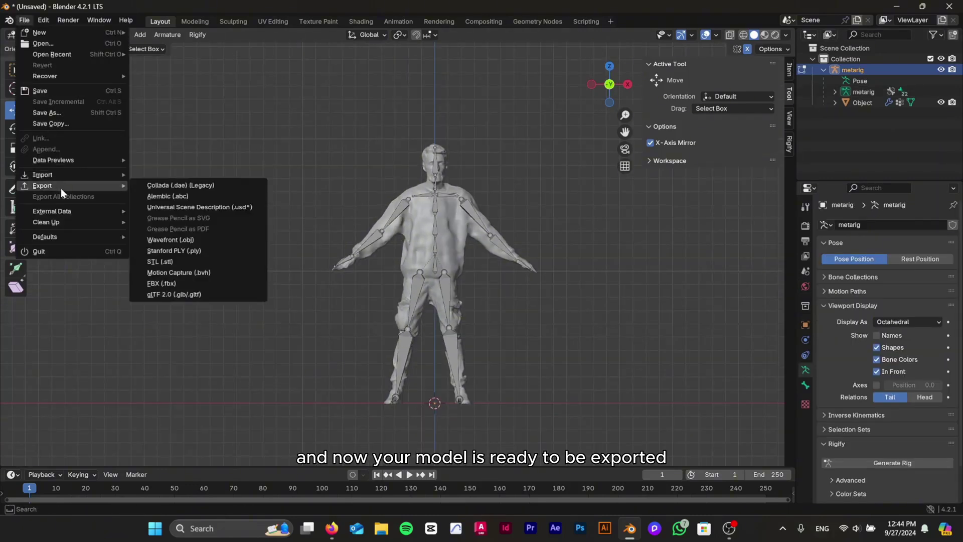
{"action": "left_click", "coordinate": [184, 283]}
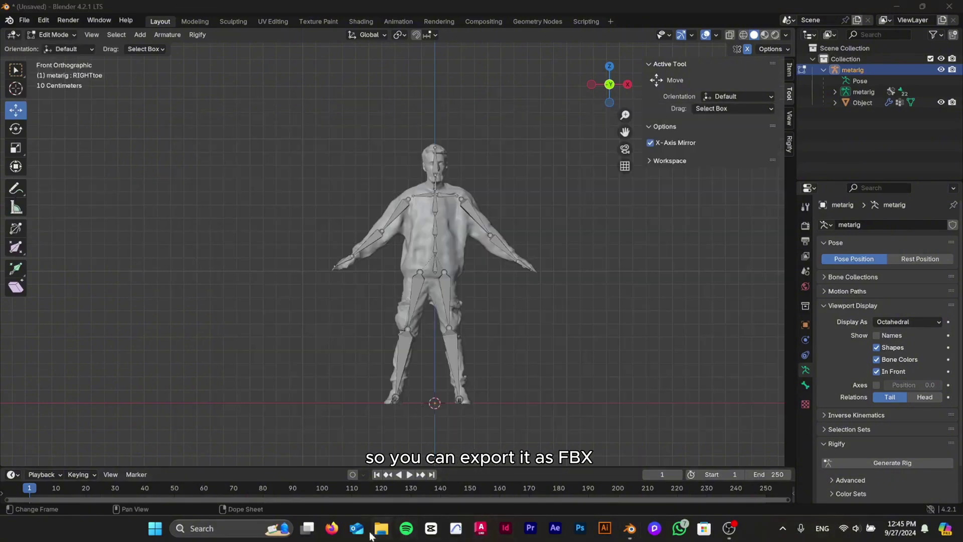
Step: Switch to Firefox and open the Mixamo website
{"action": "left_click", "coordinate": [331, 528]}
{"action": "type", "text": "mixamo"}
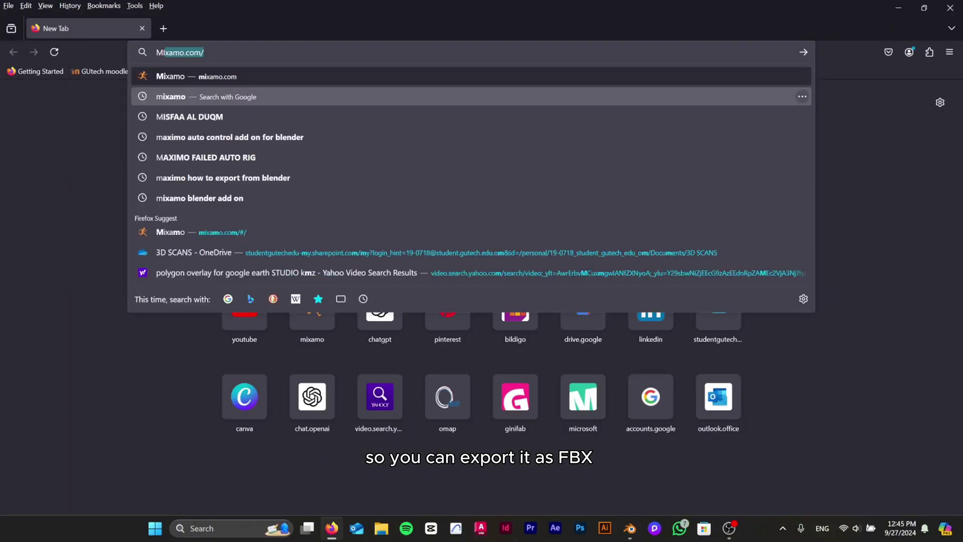
{"action": "key", "text": "Return"}
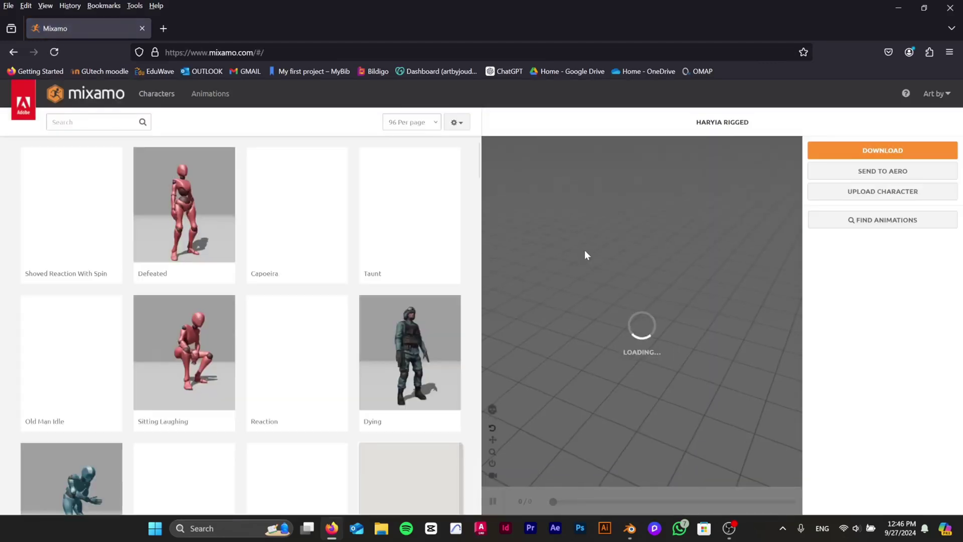
Step: Upload the exported FBX character file to Mixamo and accept it as the new character in place of the previous one
{"action": "left_click", "coordinate": [872, 192]}
{"action": "left_click", "coordinate": [451, 358]}
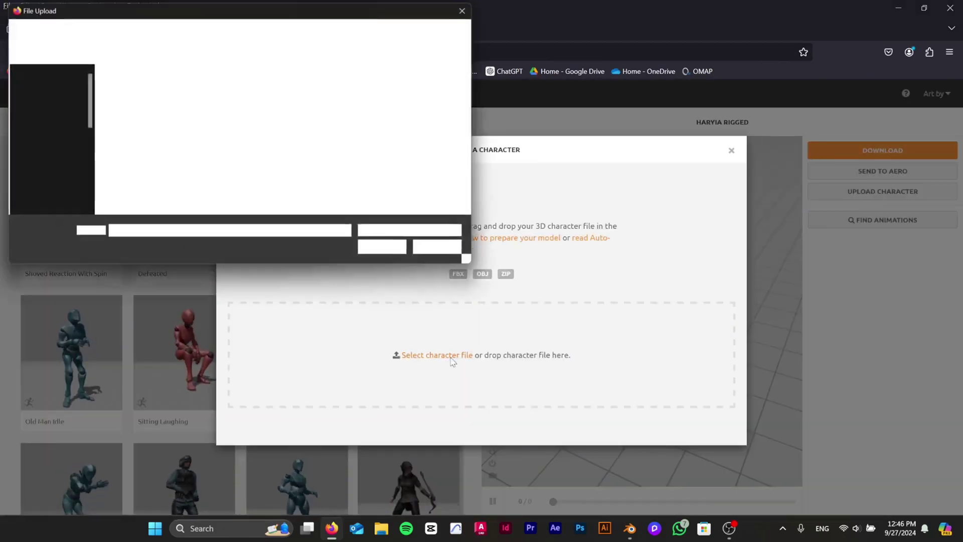
{"action": "double_click", "coordinate": [175, 200]}
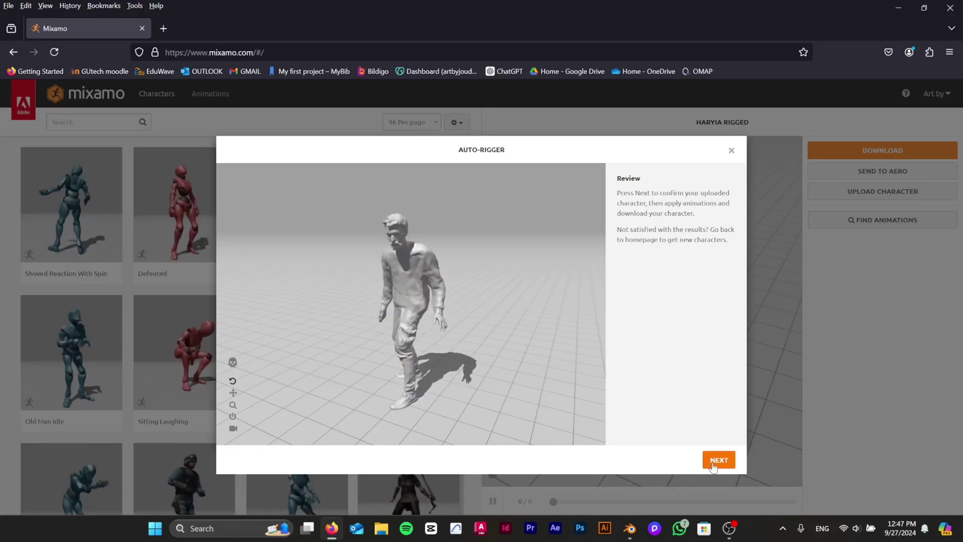
{"action": "left_click", "coordinate": [719, 460]}
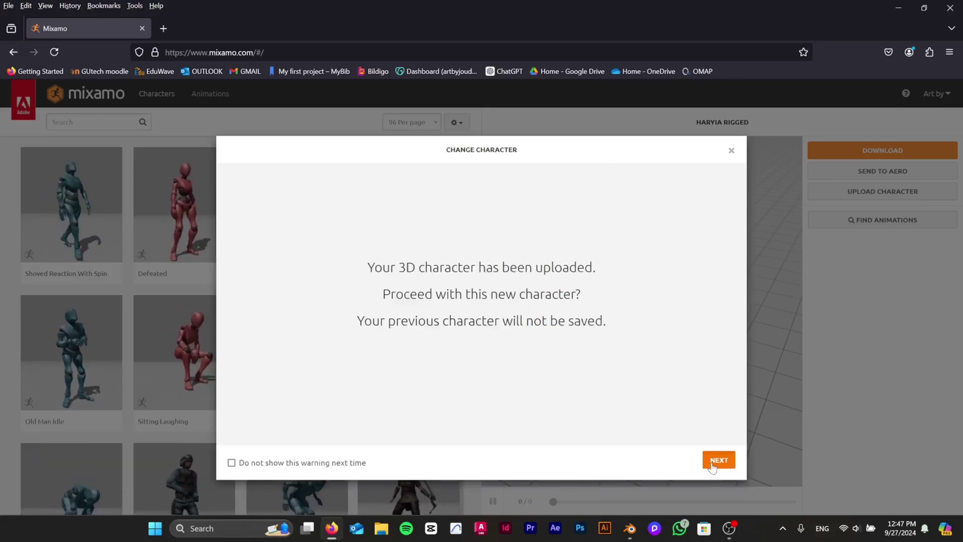
{"action": "left_click", "coordinate": [712, 465]}
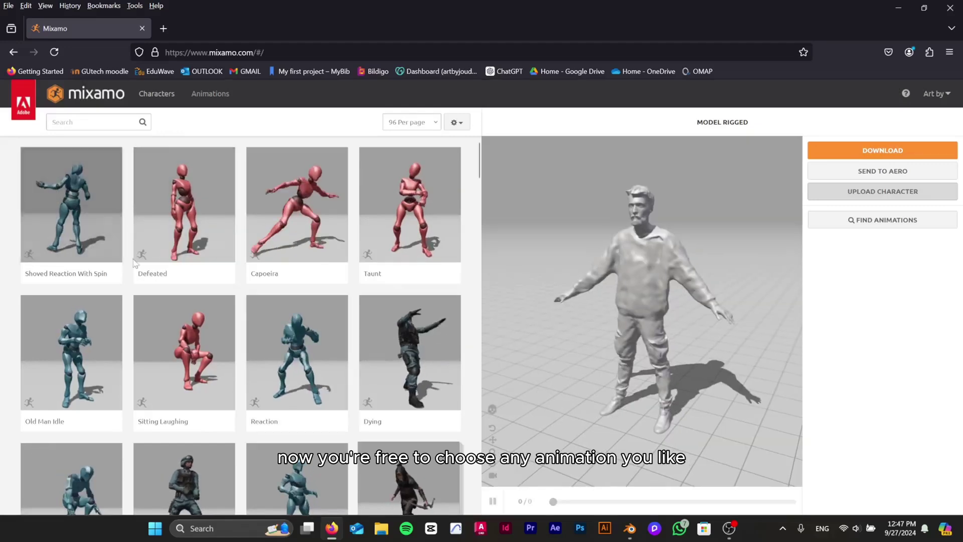
Step: Apply a Walking animation from the WALK search to the character with In Place enabled, and view it from several angles
{"action": "left_click", "coordinate": [293, 210]}
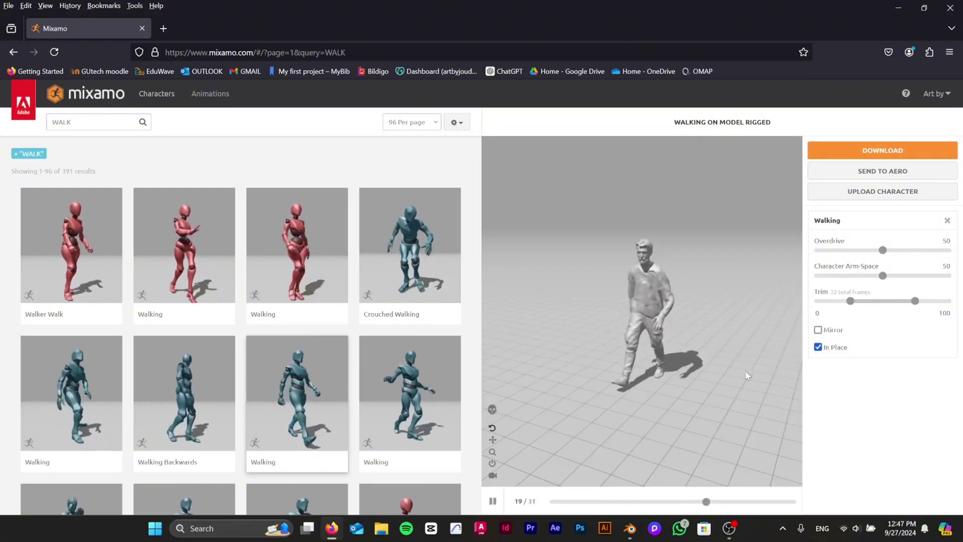
{"action": "left_click_drag", "start_coordinate": [744, 370], "coordinate": [496, 360]}
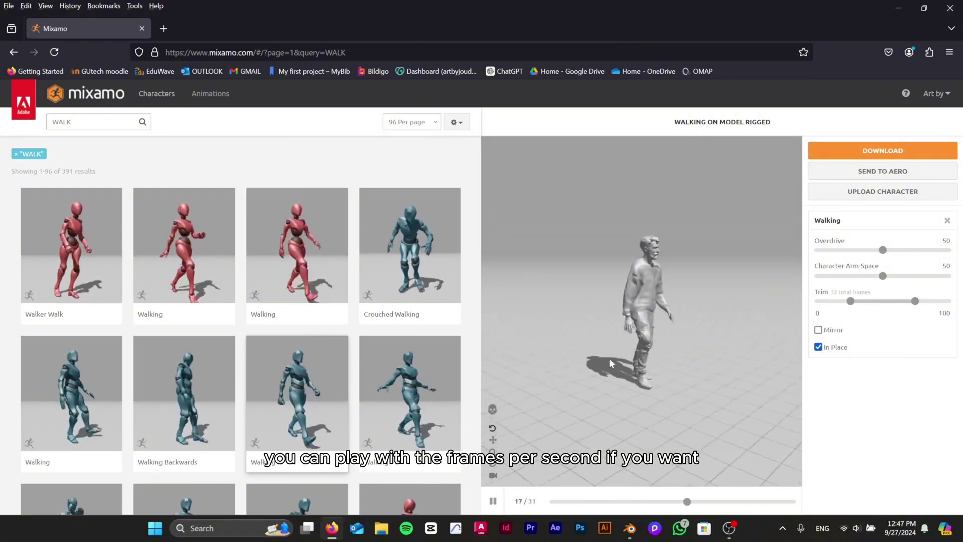
{"action": "left_click_drag", "start_coordinate": [610, 359], "coordinate": [527, 375]}
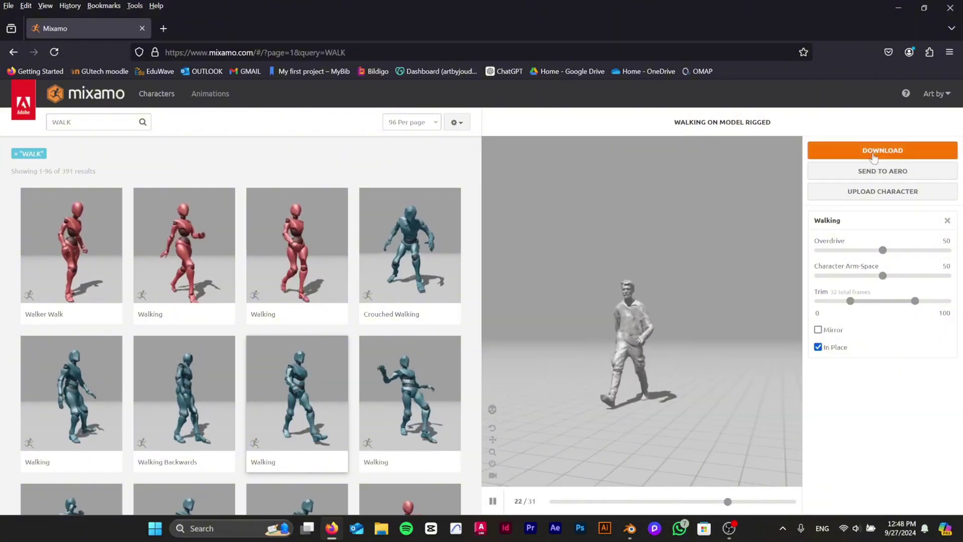
Step: Download the animated character as FBX Binary with skin at 60 frames per second
{"action": "left_click", "coordinate": [882, 150]}
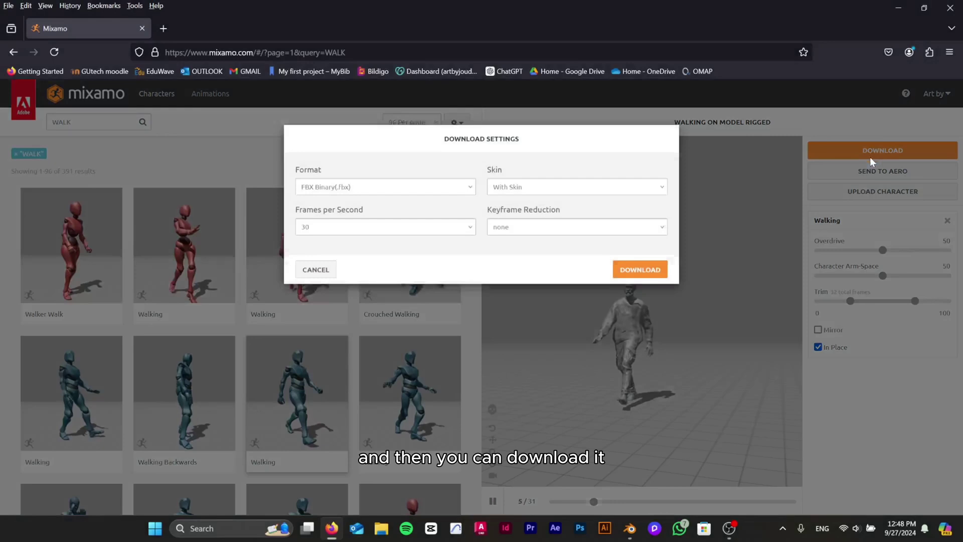
{"action": "left_click", "coordinate": [400, 266]}
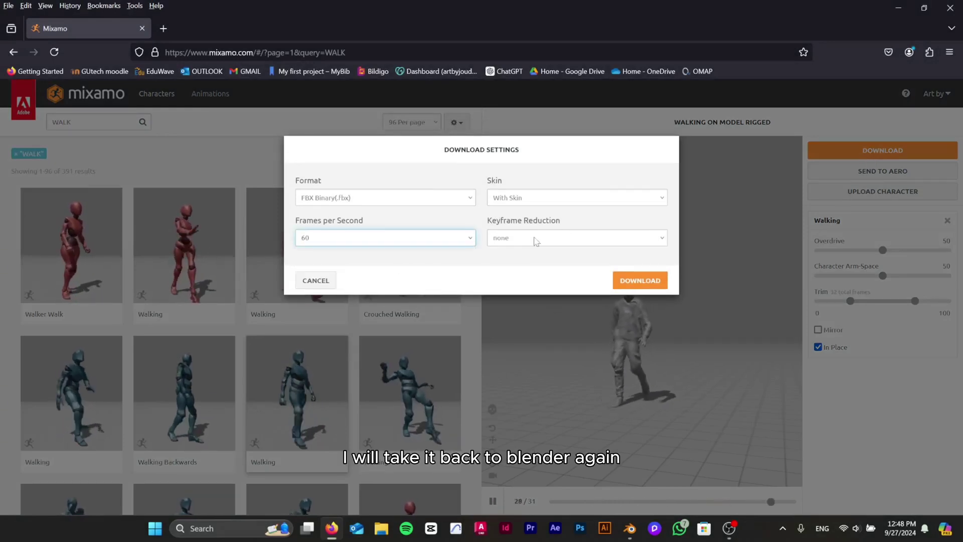
{"action": "left_click", "coordinate": [588, 238]}
{"action": "left_click", "coordinate": [532, 266]}
{"action": "left_click", "coordinate": [647, 281]}
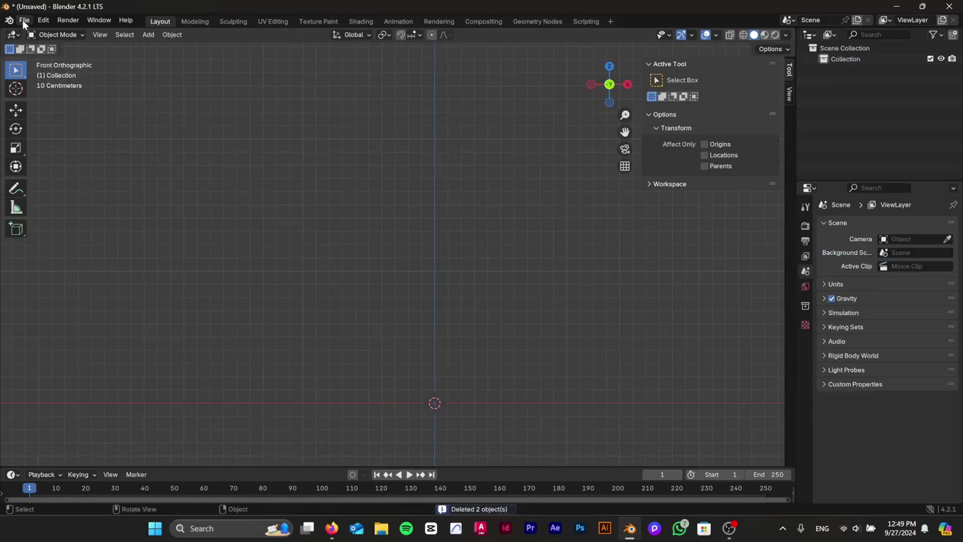
Step: Import the downloaded FBX walking animation into the empty Blender scene
{"action": "left_click", "coordinate": [23, 21]}
{"action": "mouse_move", "coordinate": [65, 177]}
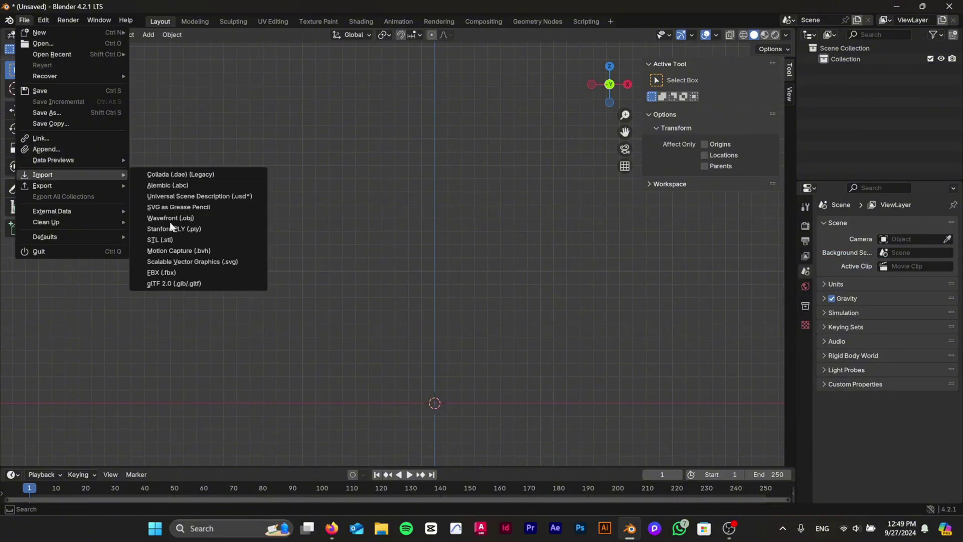
{"action": "left_click", "coordinate": [171, 273]}
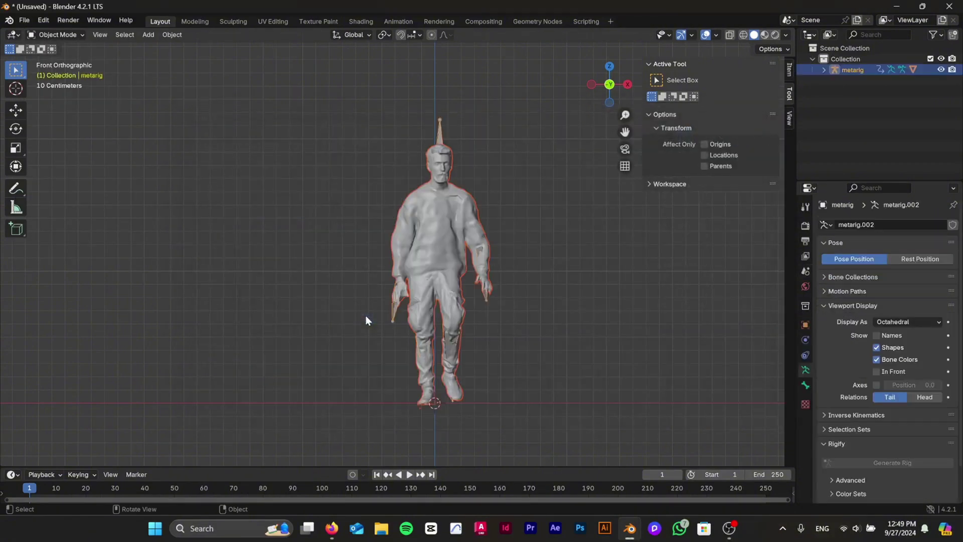
Step: Play the walking animation, scrub to about frame 60 to check its loop point, and inspect the moving figure from around
{"action": "key", "text": "space"}
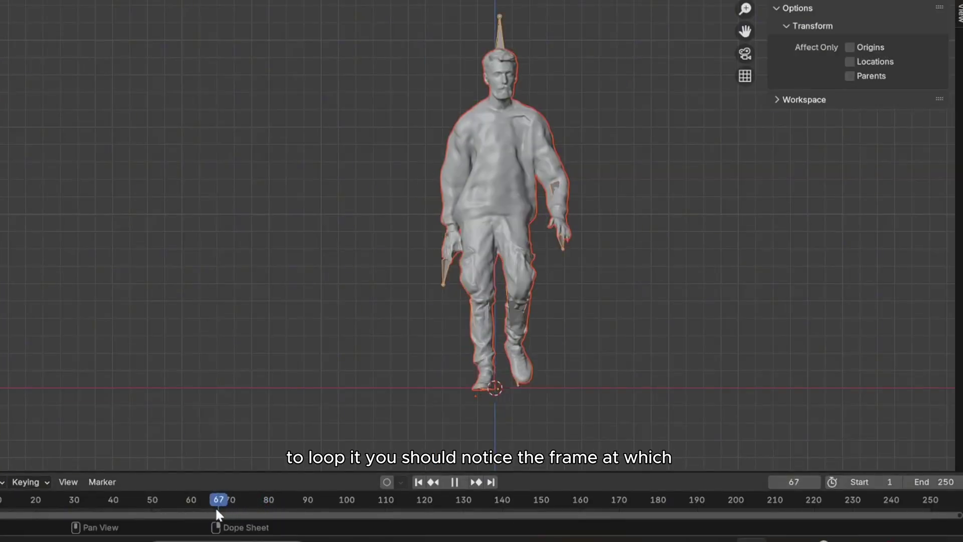
{"action": "left_click_drag", "start_coordinate": [215, 507], "coordinate": [192, 507]}
{"action": "key", "text": "space"}
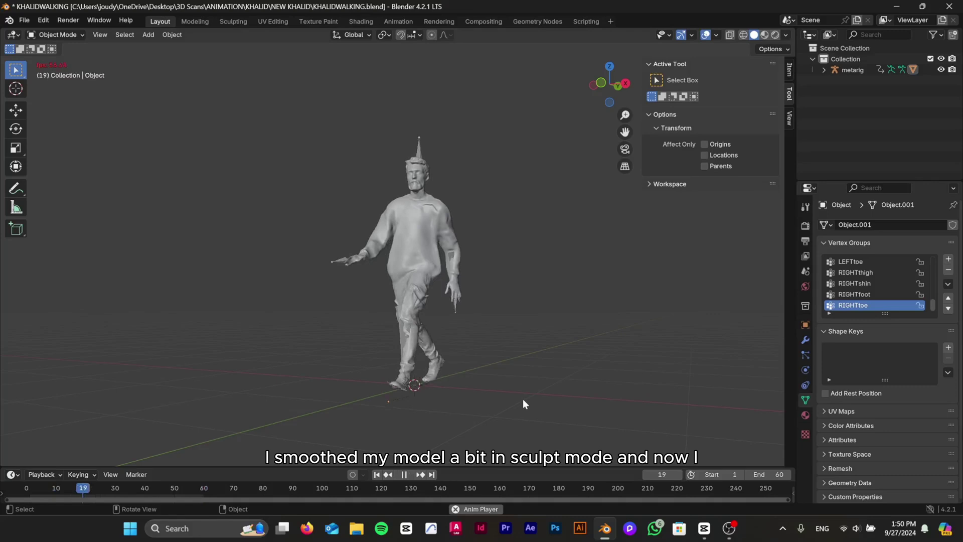
{"action": "middle_click_drag", "start_coordinate": [631, 341], "coordinate": [185, 387]}
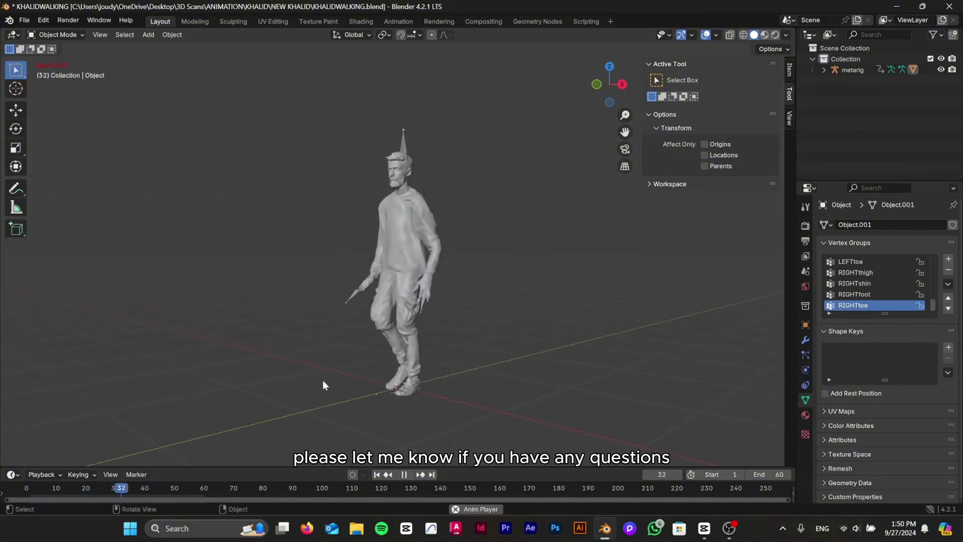